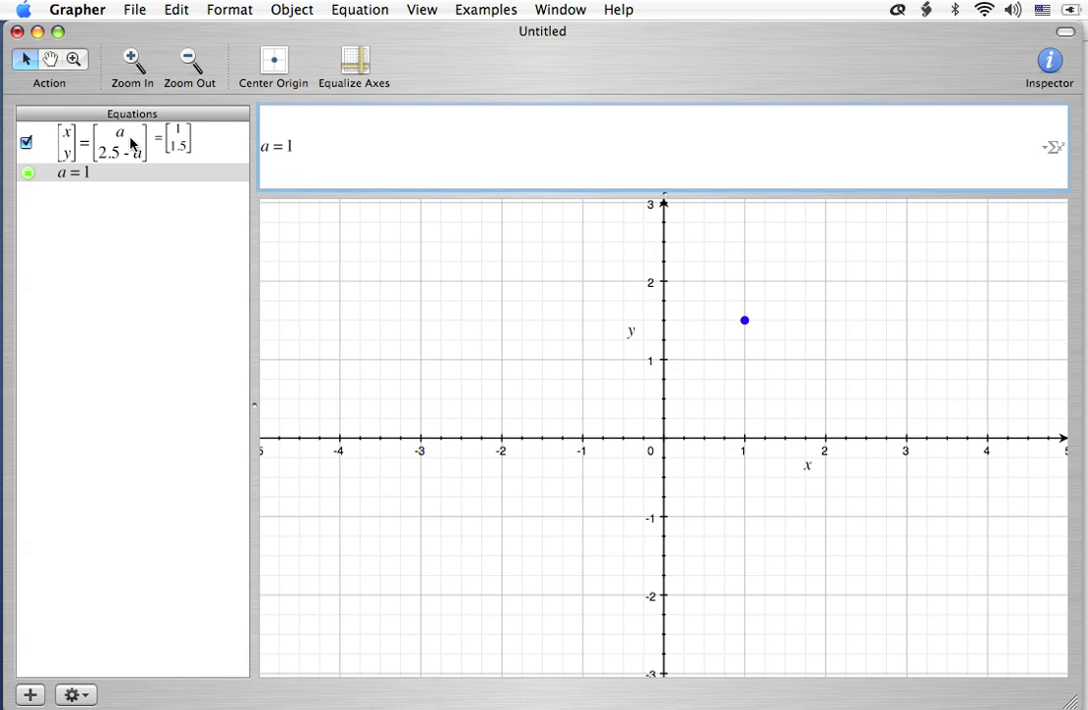
Remove the parametric point equation together with its a = 1 parameter row
left_click(133, 152)
left_click(131, 170, "shift")
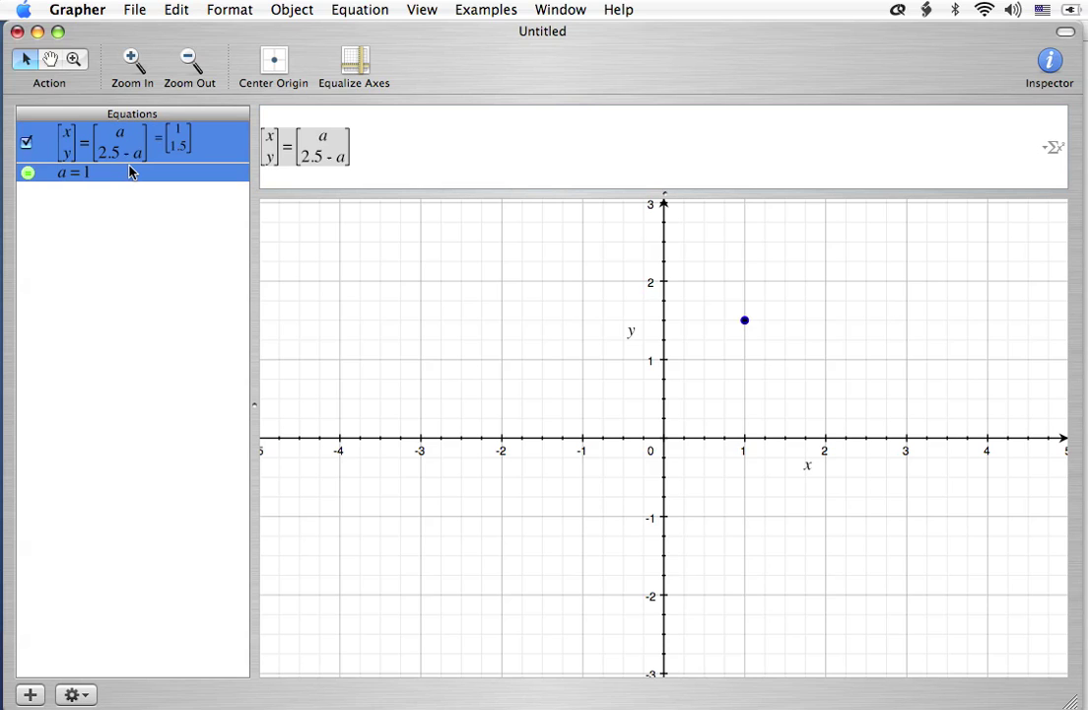
key("Delete")
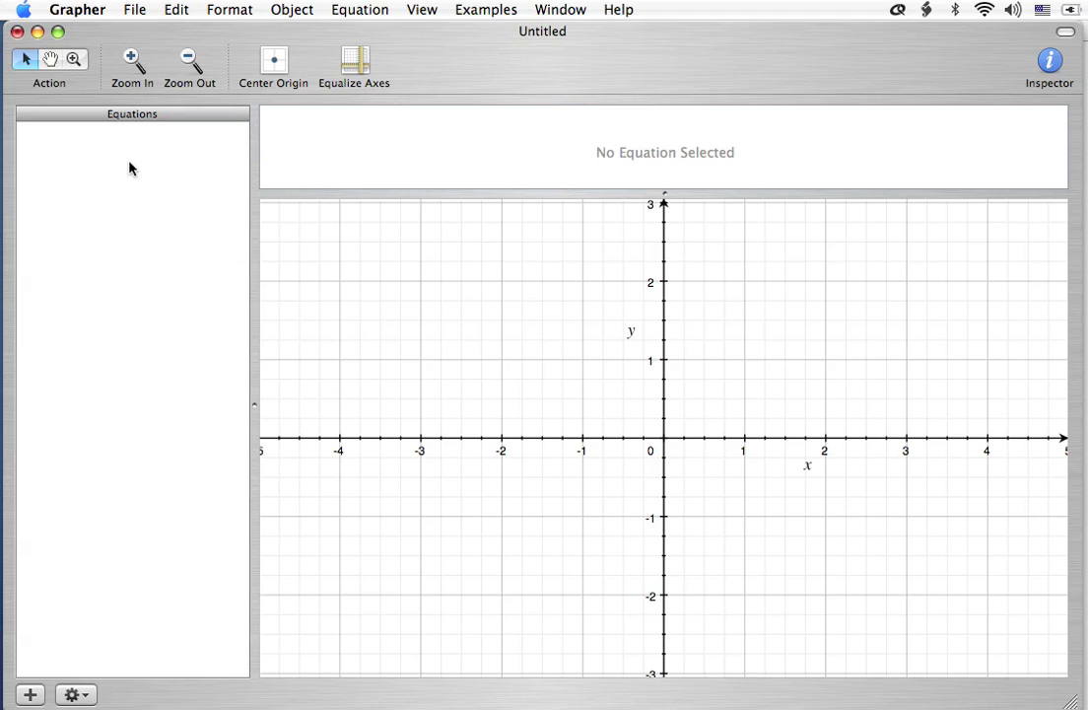
Add a new equation y = x
key("super+Return")
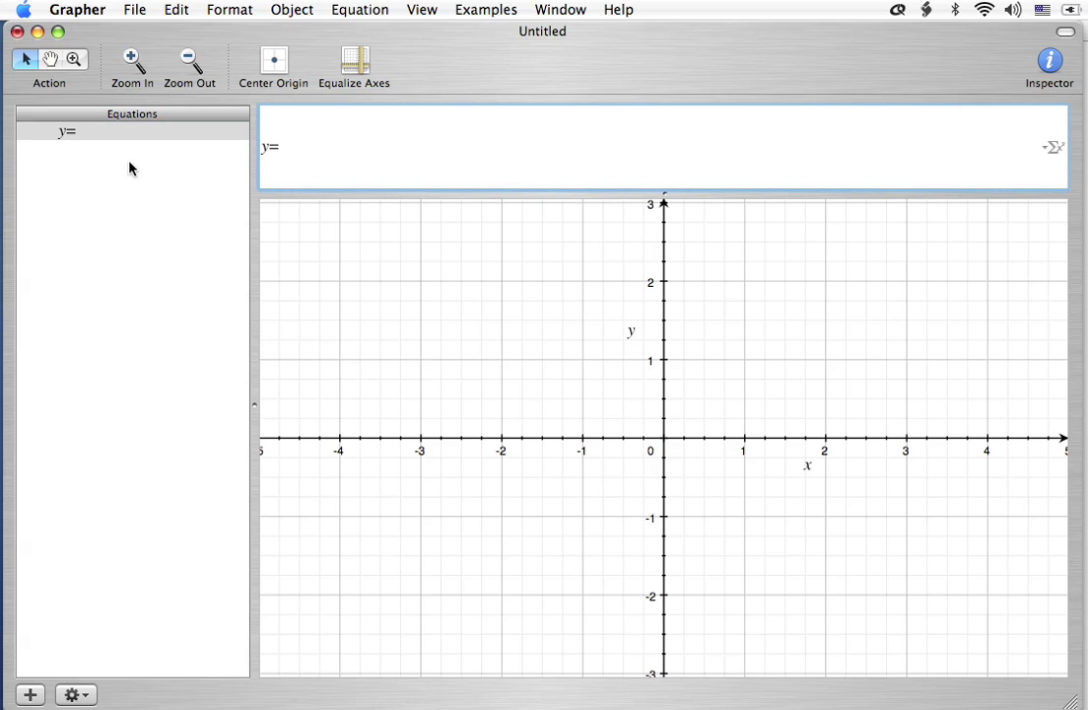
key("BackSpace")
type("= x")
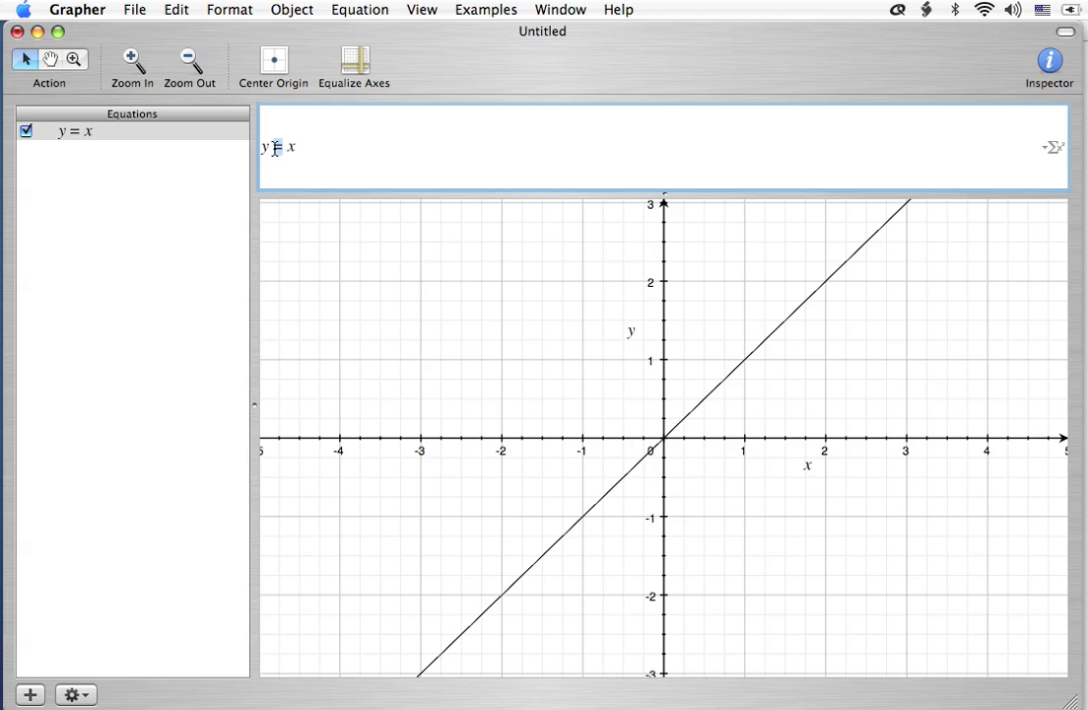
Try the ≤, ≥, <, > and ≠ relation symbols in place of the equals sign
type("≤")
type("≥")
type("<")
type(">")
key("BackSpace")
key("BackSpace")
type("<")
key("BackSpace")
type(">")
key("BackSpace")
type("≠")
Commit the inequality y > x so the region above the line is shaded
left_click(283, 163)
key("Return")
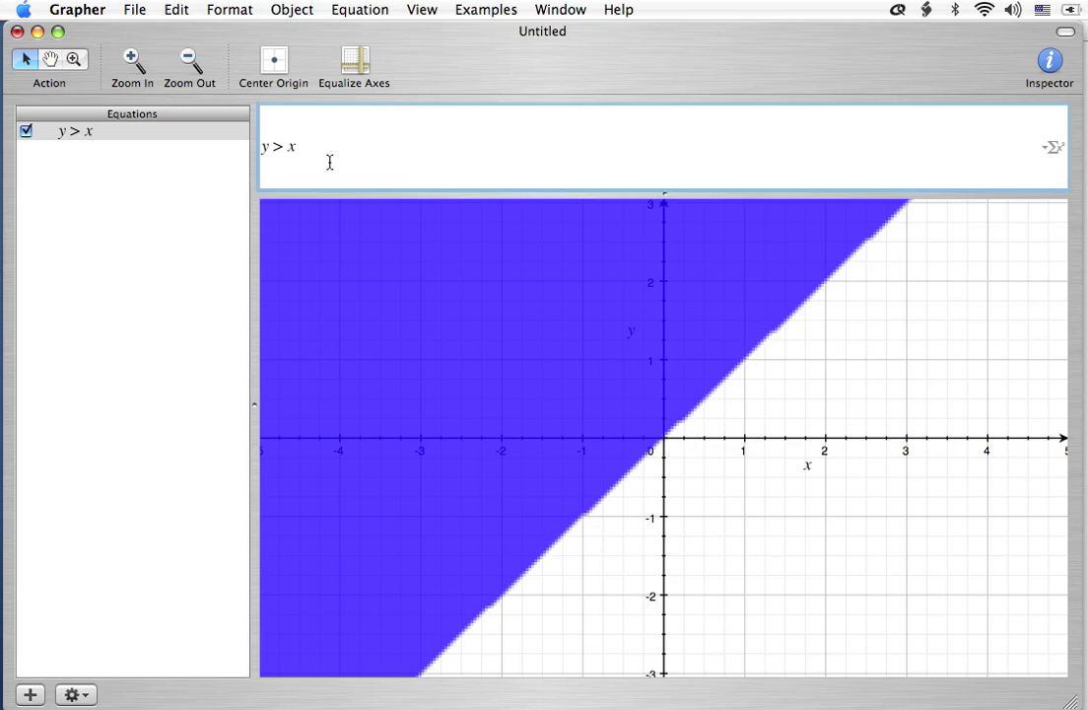
Briefly commit y ≥ x, then restore y > x and begin a second equation
key("Left")
key("Return")
type(">")
key("super+shift+n")
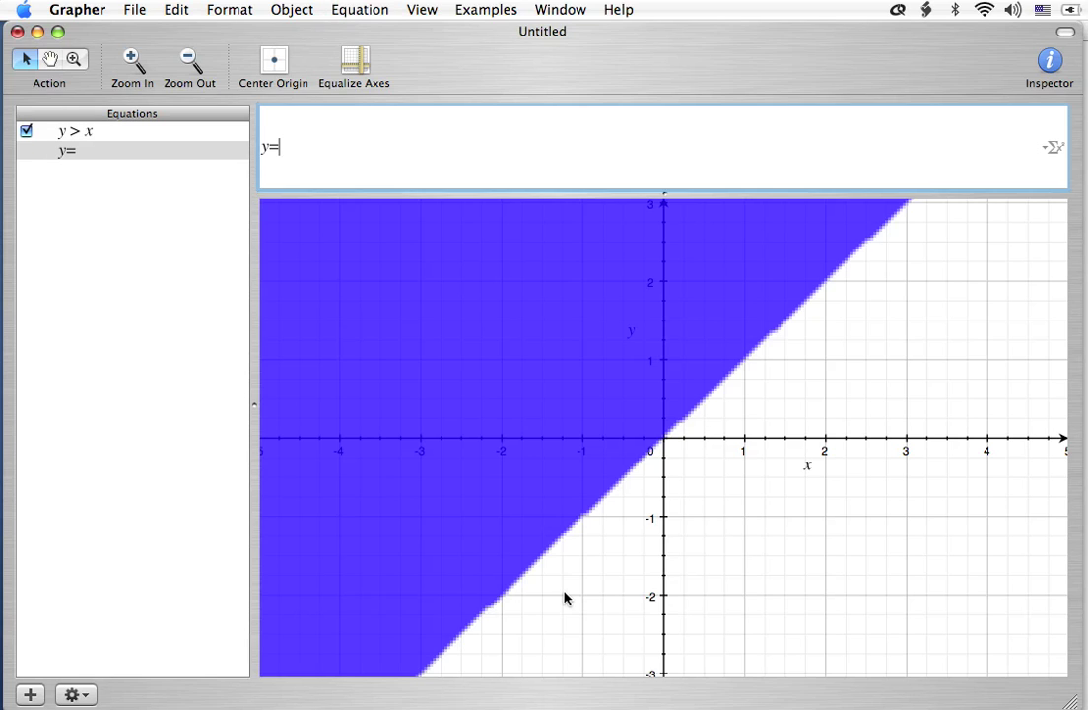
Enter the second equation y = x to draw the boundary line
key("BackSpace")
type("= x")
key("Return")
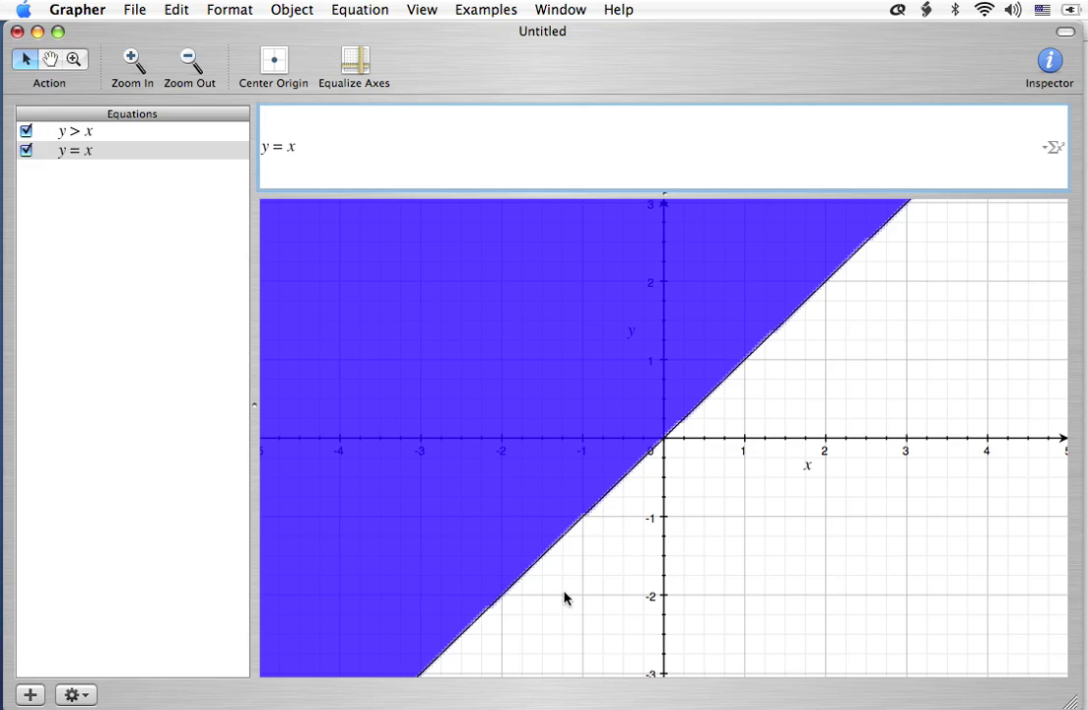
left_click(192, 320)
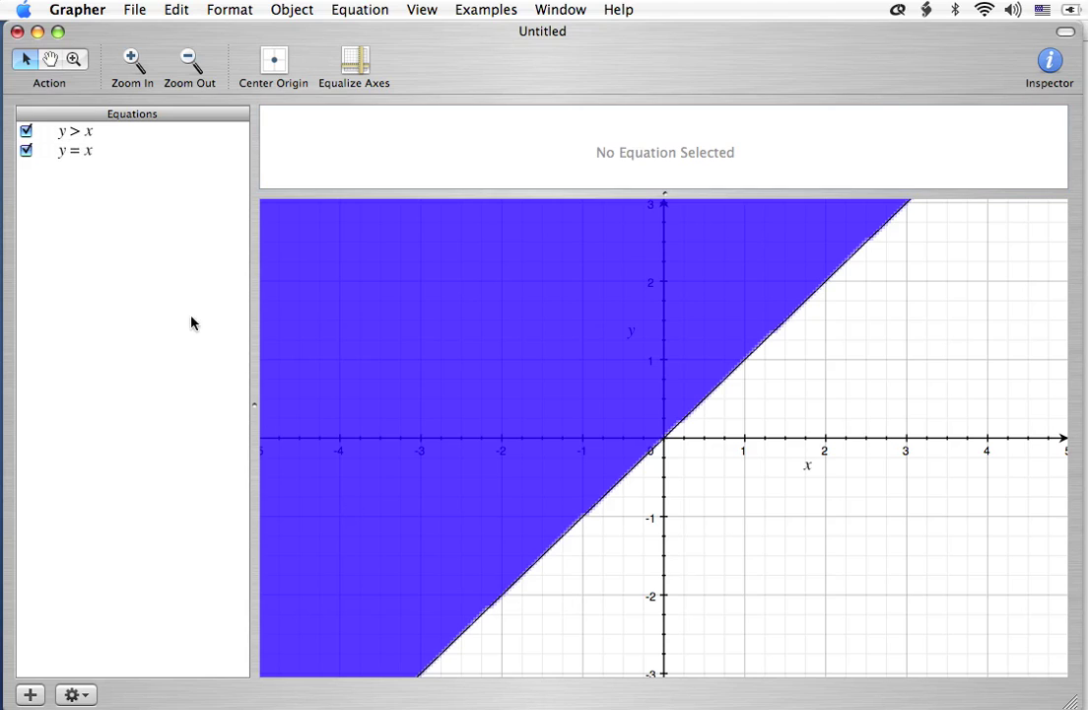
Change the y = x line colour to blue
left_click(95, 158)
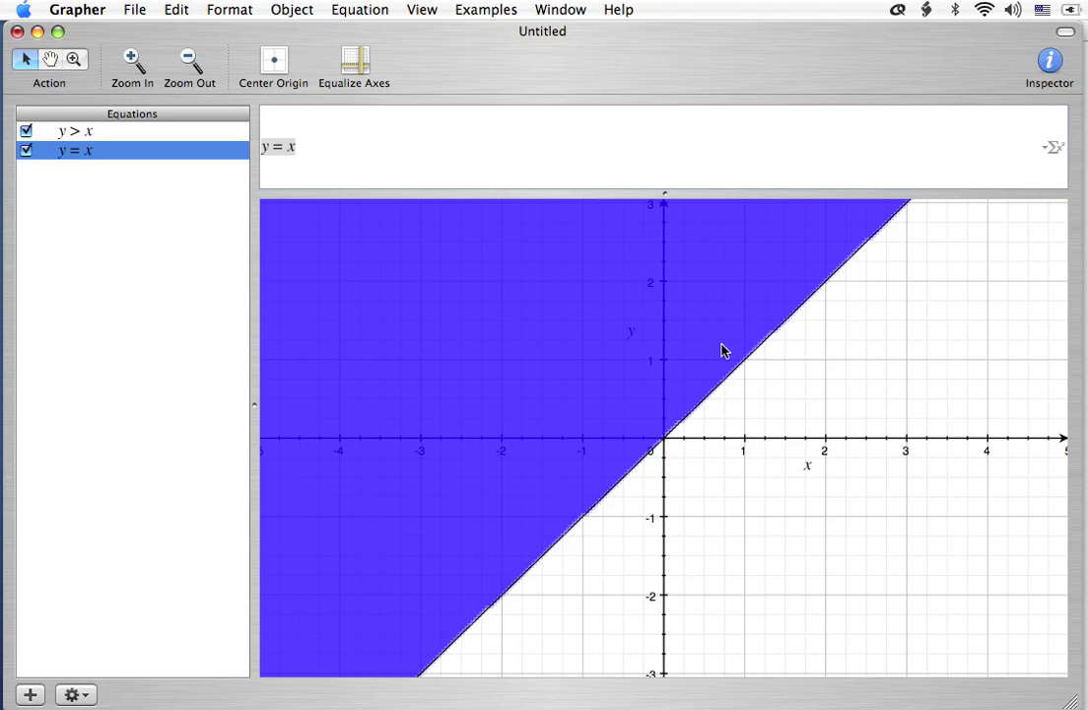
left_click(1049, 63)
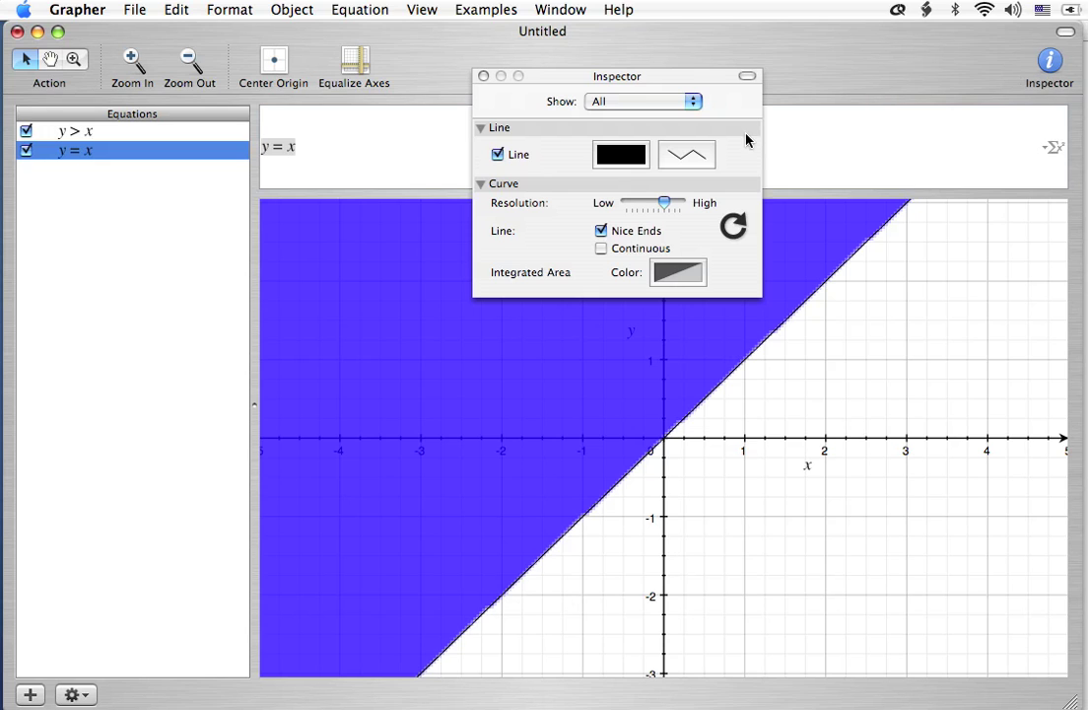
left_click(621, 155)
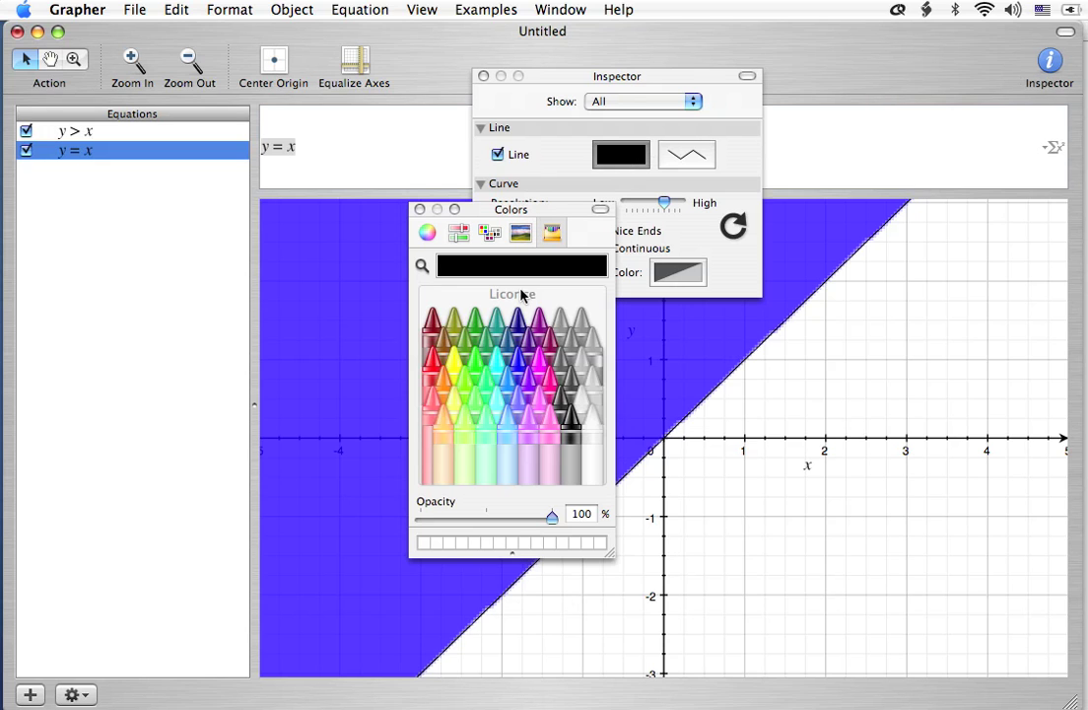
left_click(519, 365)
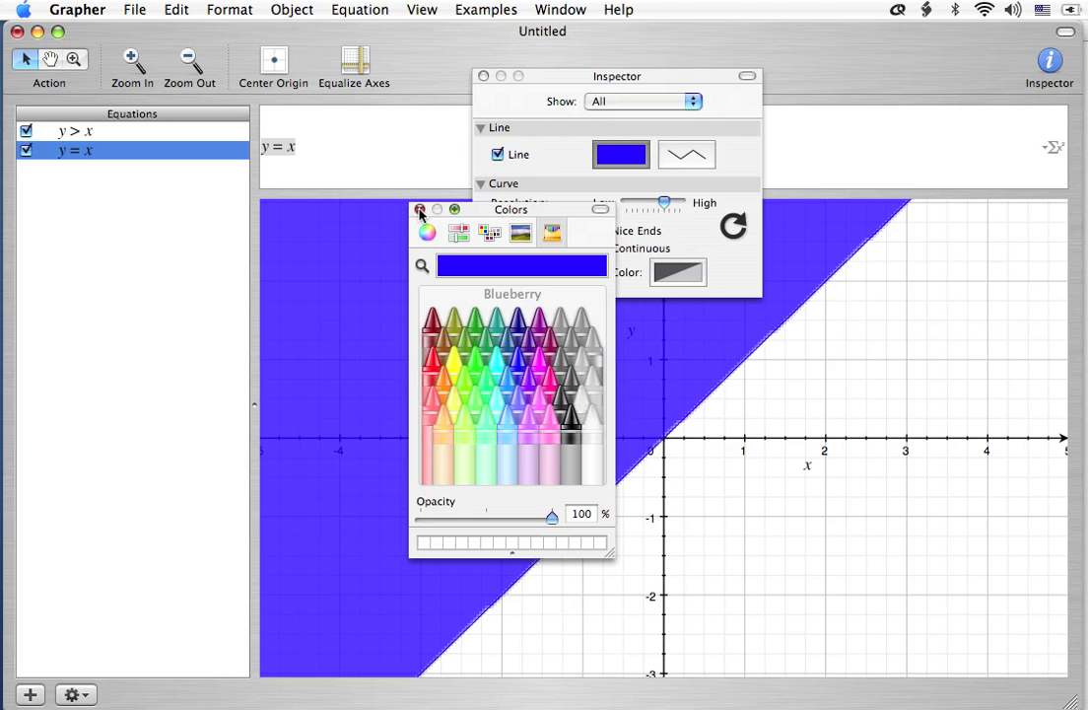
left_click(419, 211)
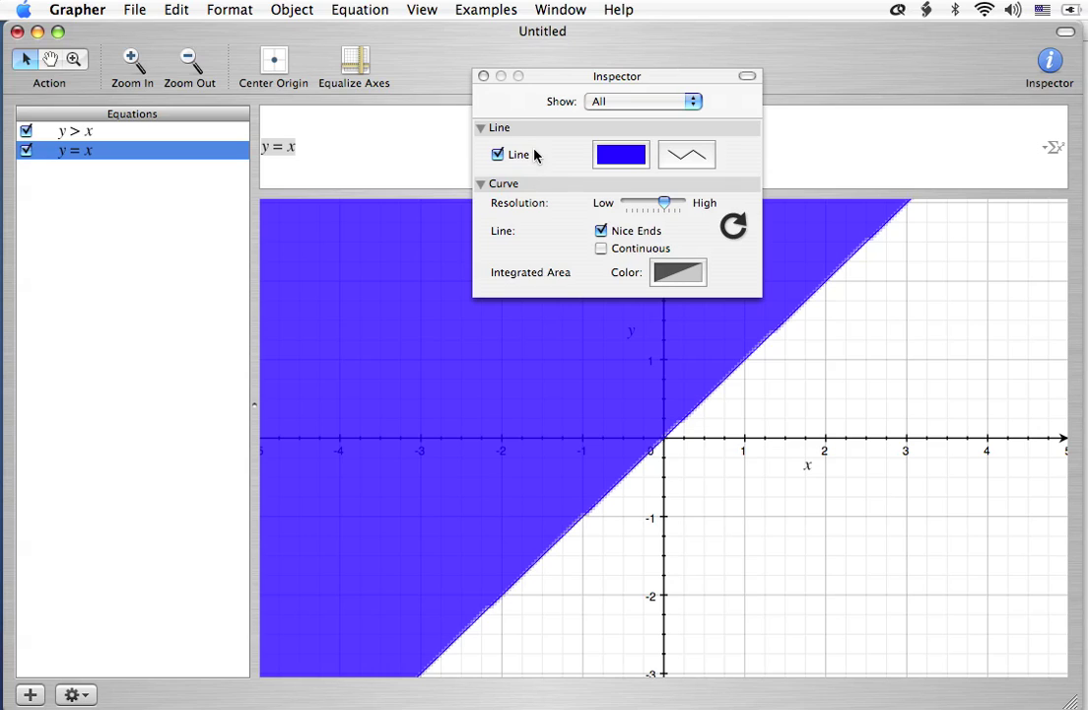
left_click(483, 76)
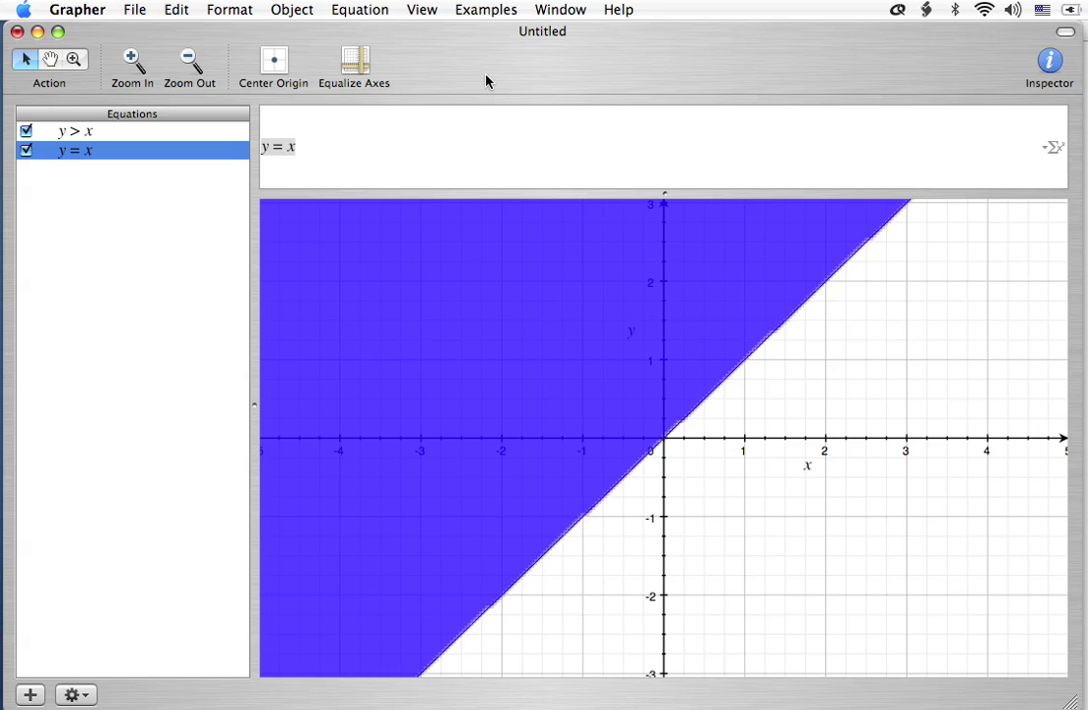
left_click(149, 268)
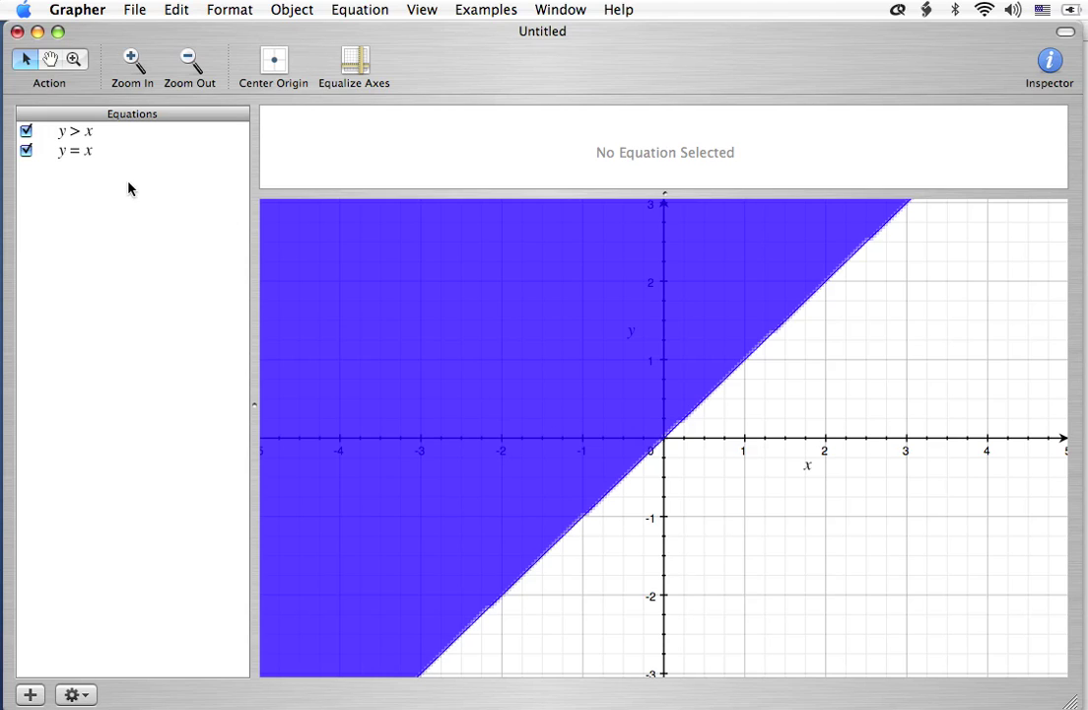
Set the y = x line colour back to black
left_click(105, 157)
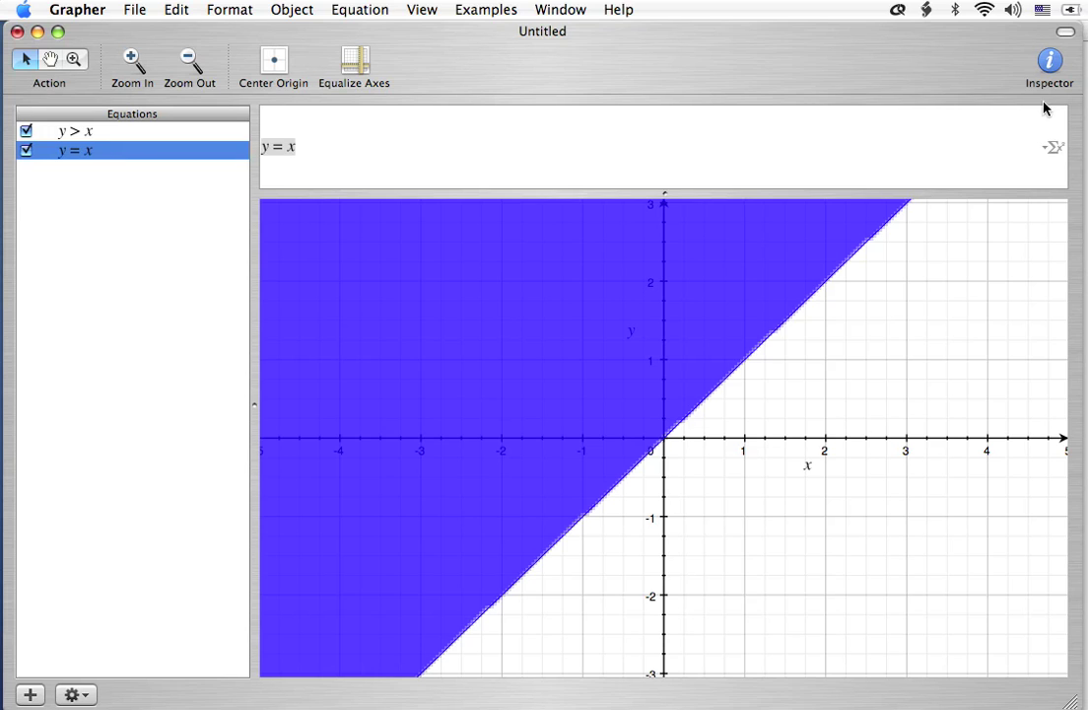
left_click(1051, 63)
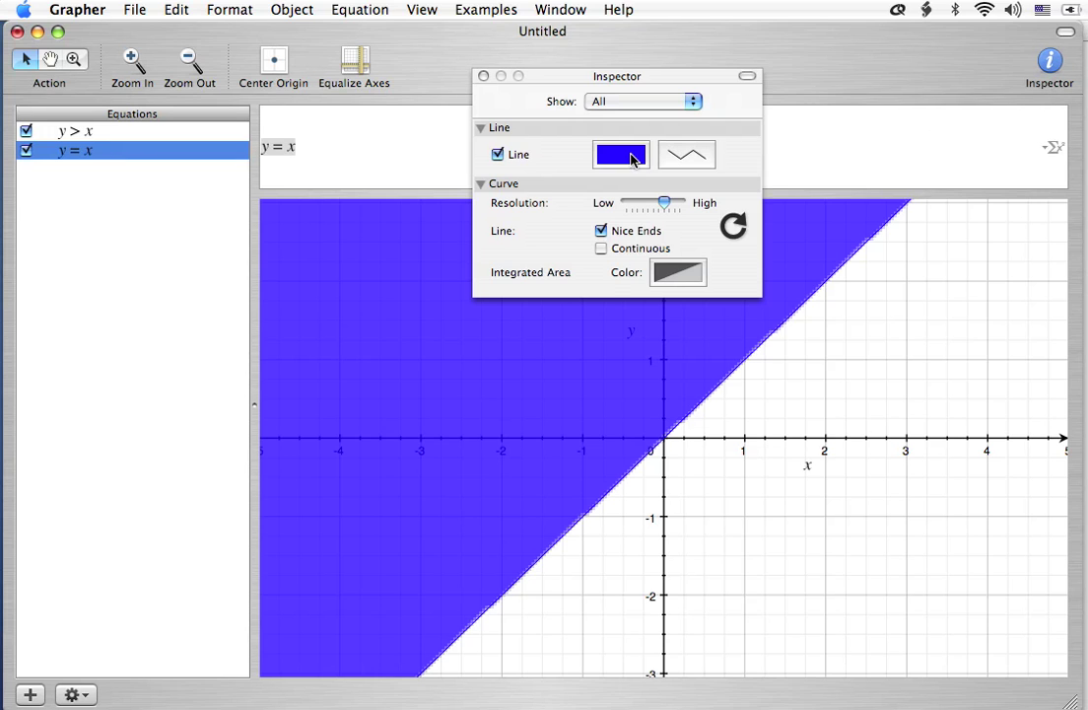
left_click(629, 156)
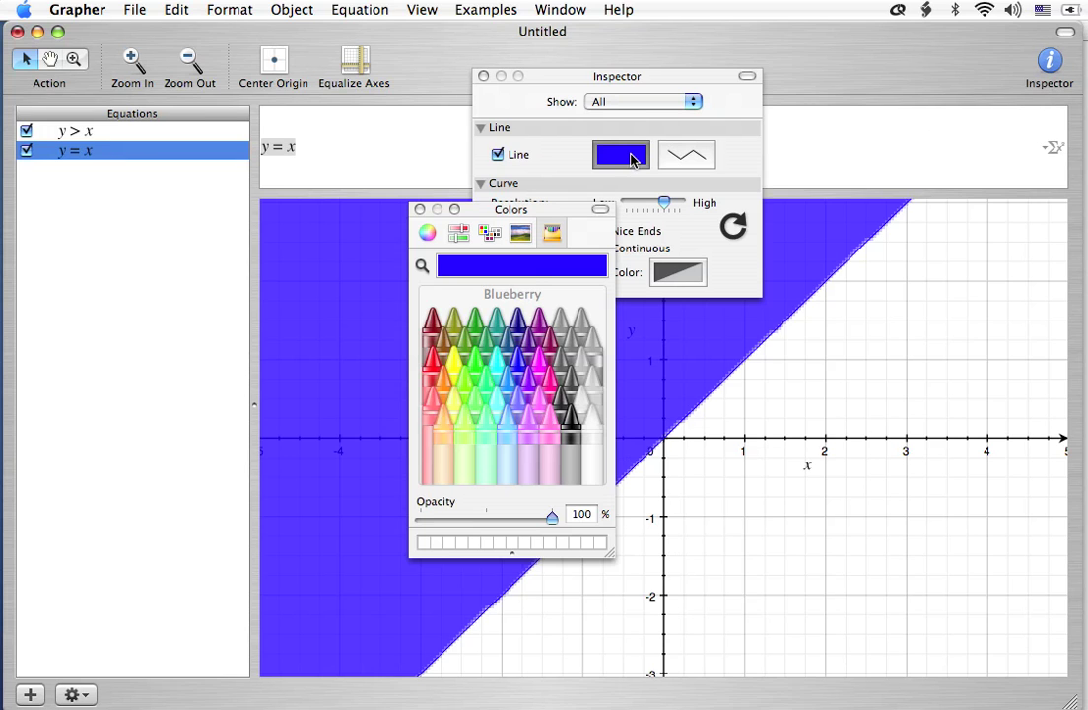
left_click(567, 429)
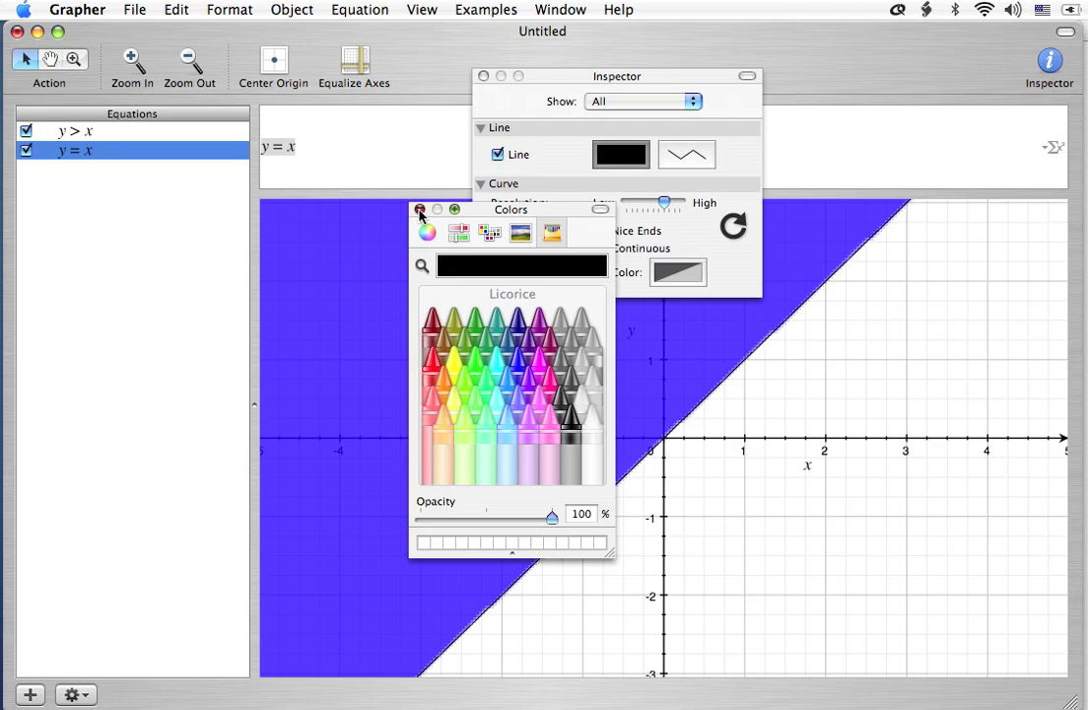
left_click(420, 209)
left_click(483, 76)
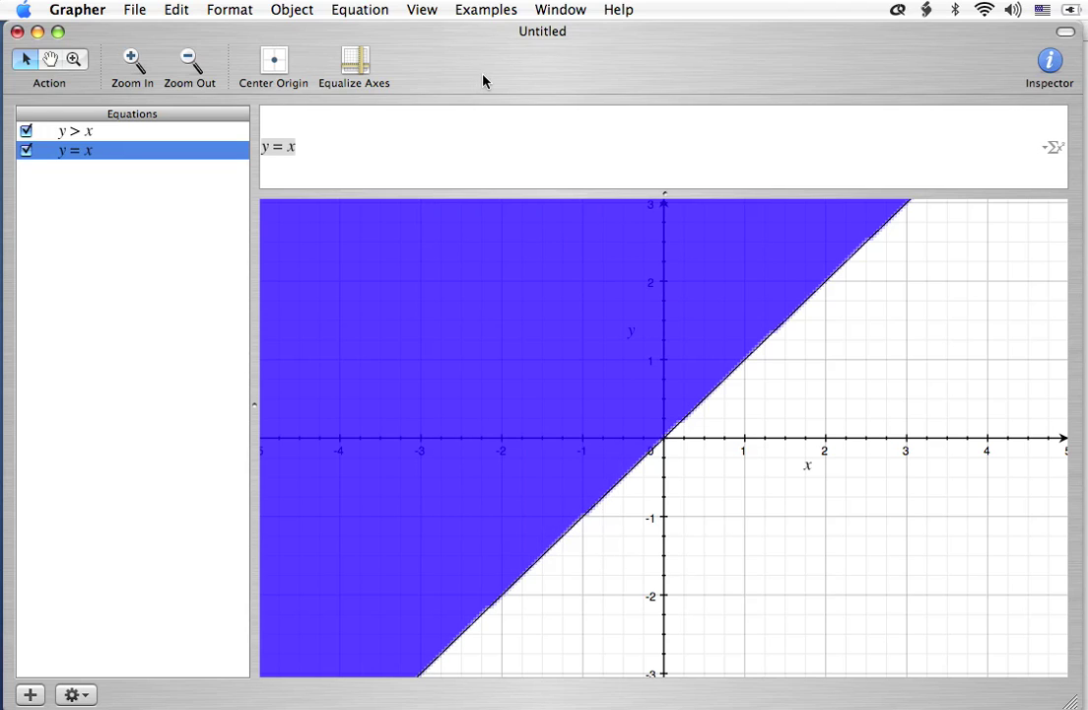
left_click(138, 278)
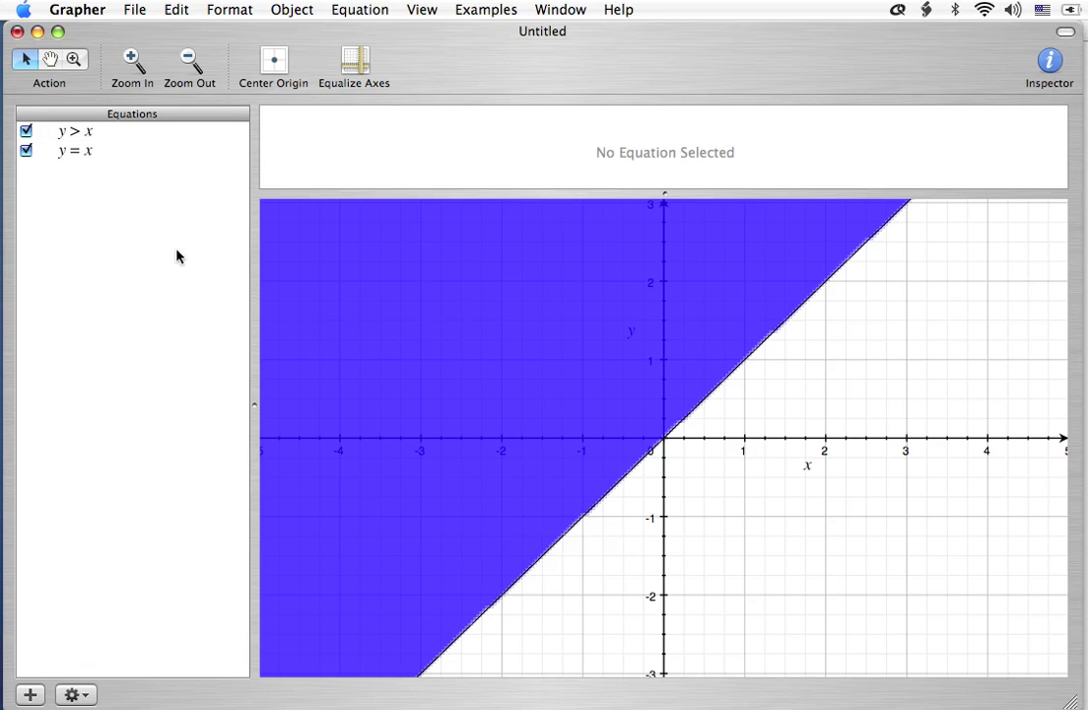
left_click(125, 132)
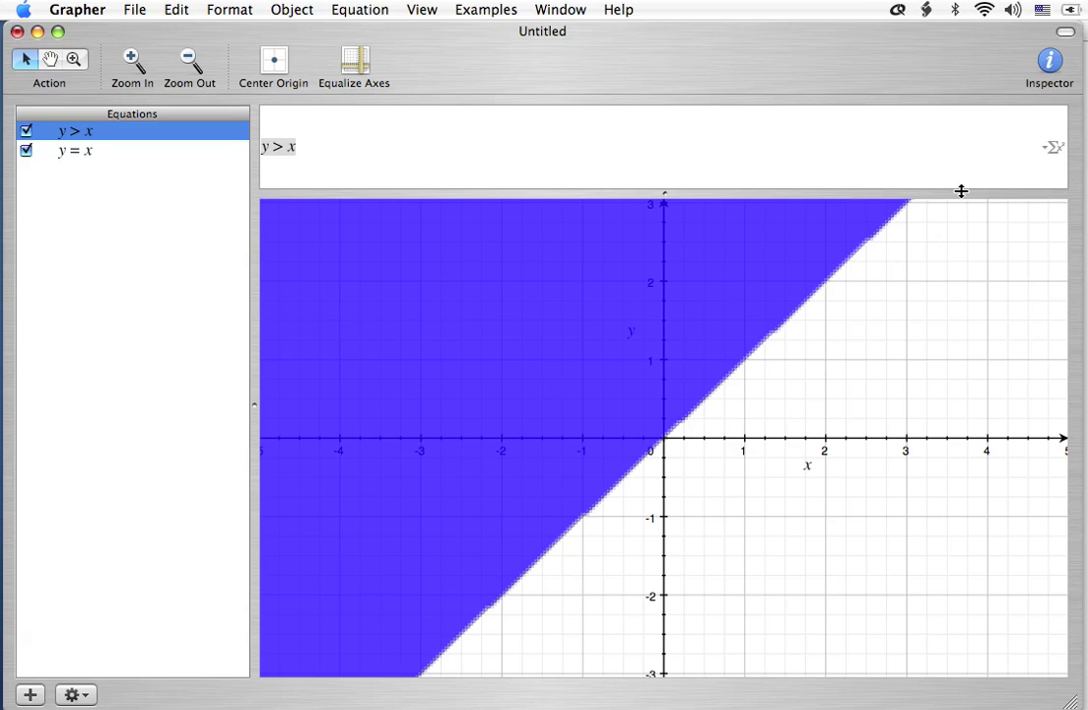
Set the y > x shading to 40% opacity and High resolution, then redraw it
left_click(1051, 65)
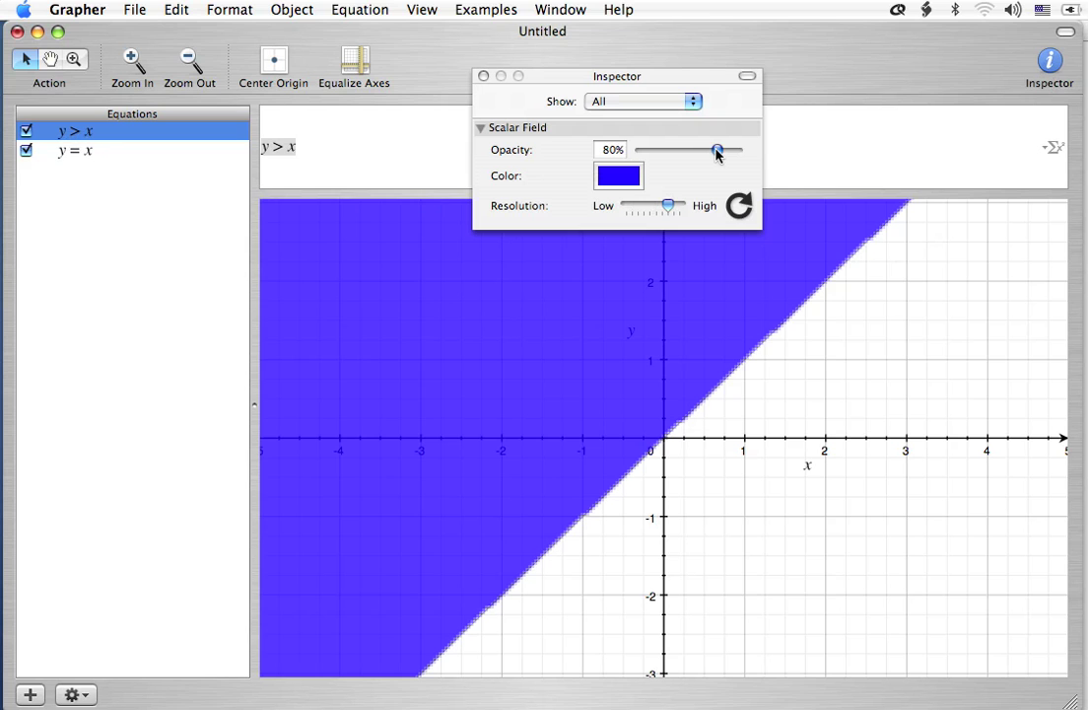
left_click_drag(717, 152, 679, 158)
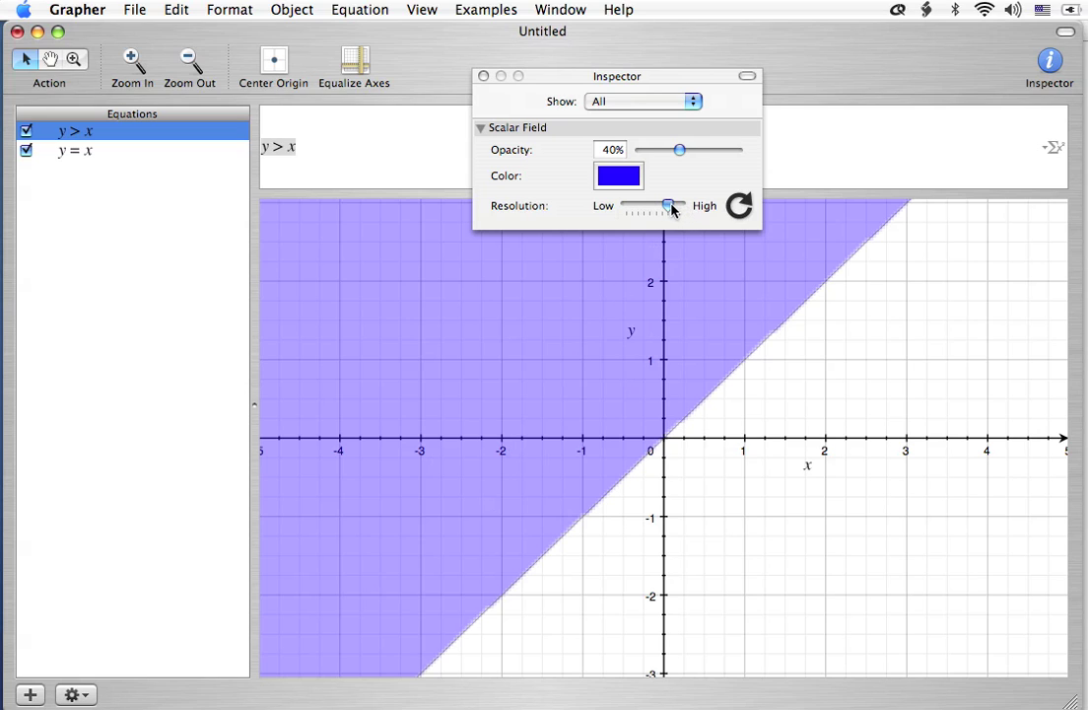
left_click_drag(672, 208, 687, 206)
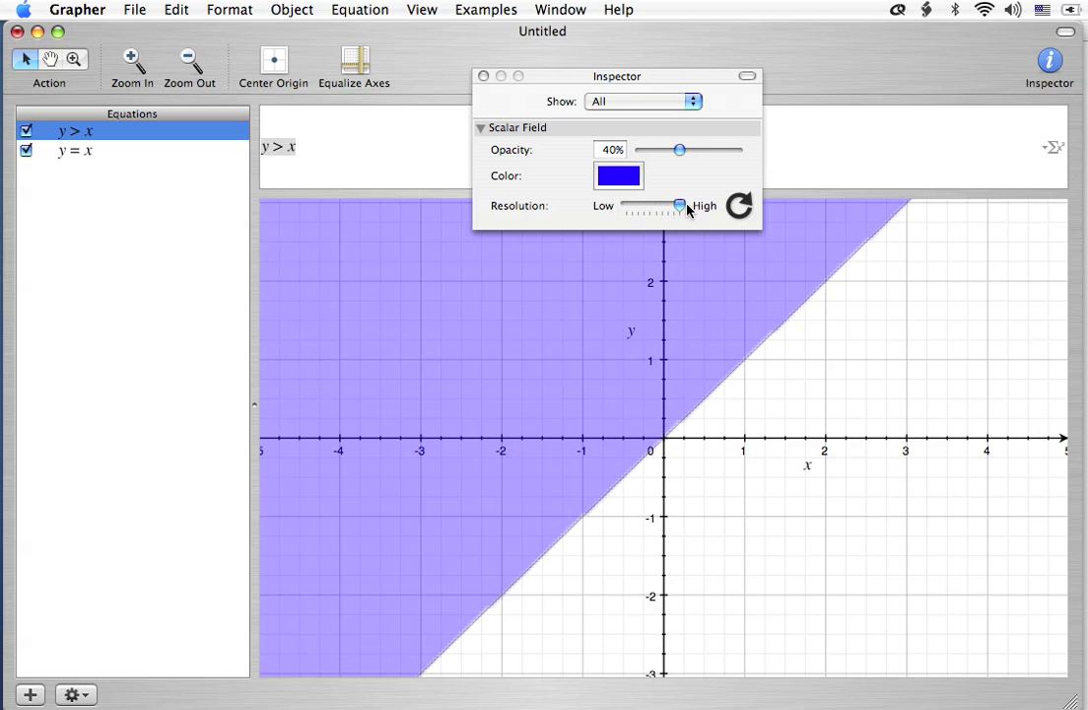
left_click(739, 207)
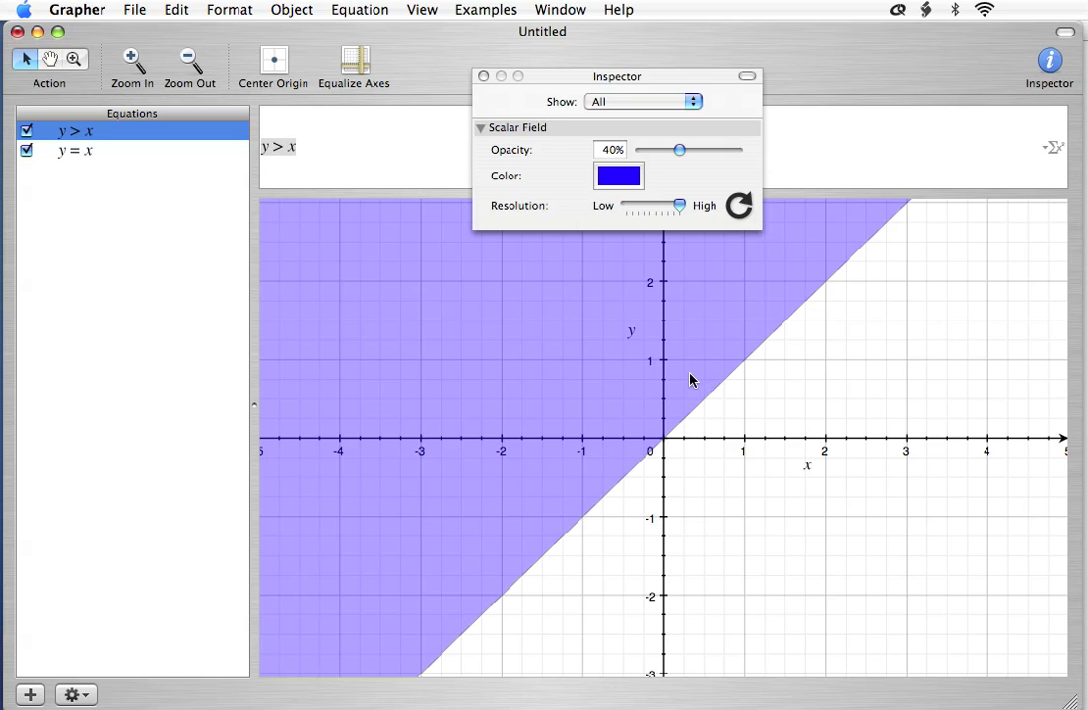
Close the y > x settings and show the style settings for the y = x line
left_click(483, 77)
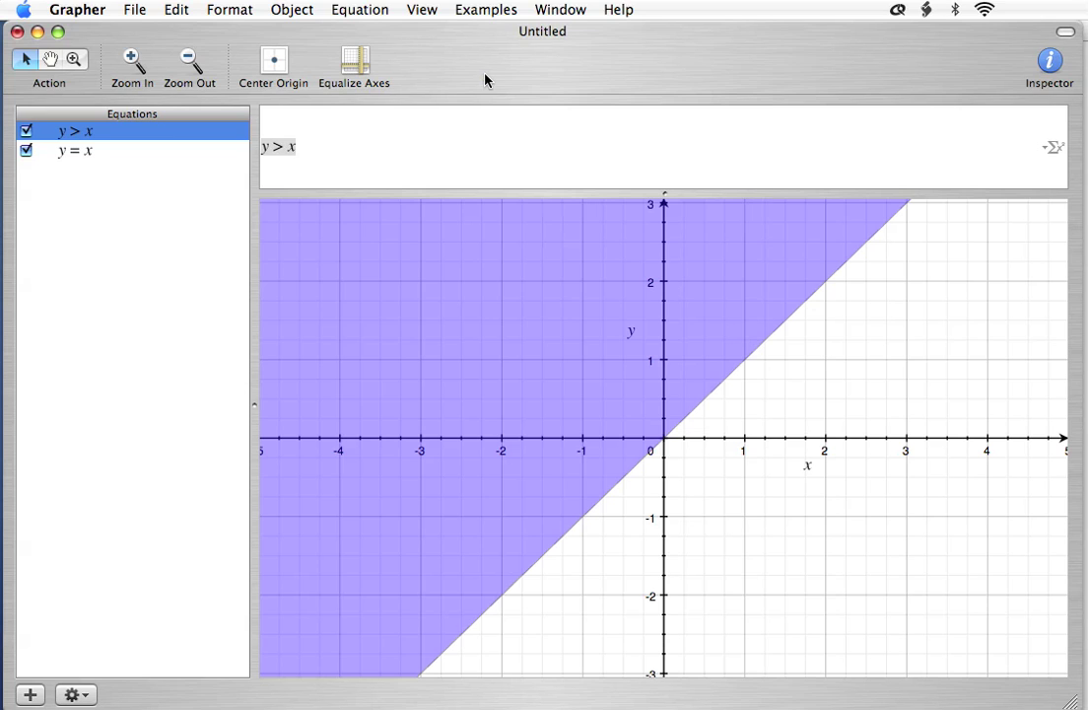
left_click(87, 207)
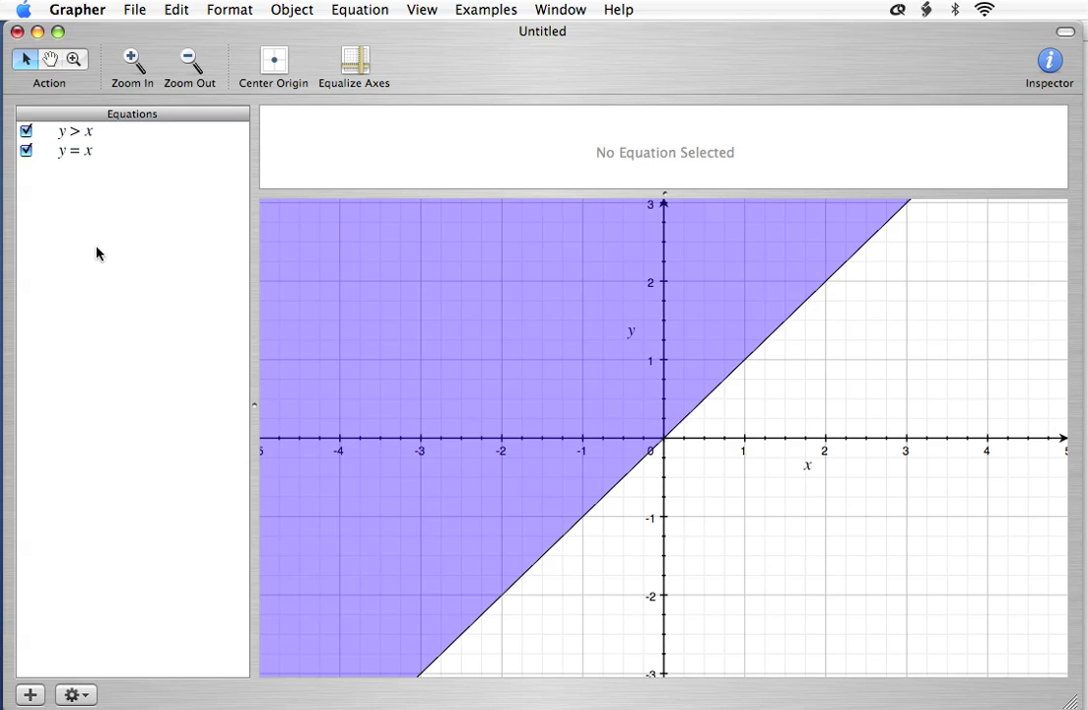
left_click(96, 155)
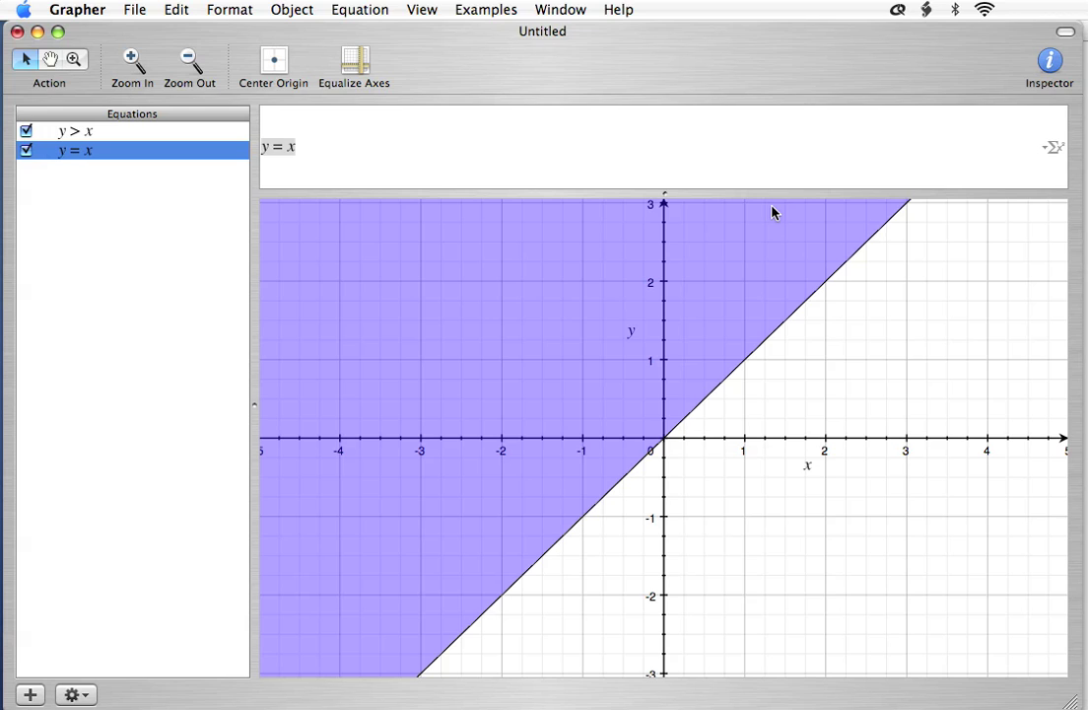
left_click(1050, 63)
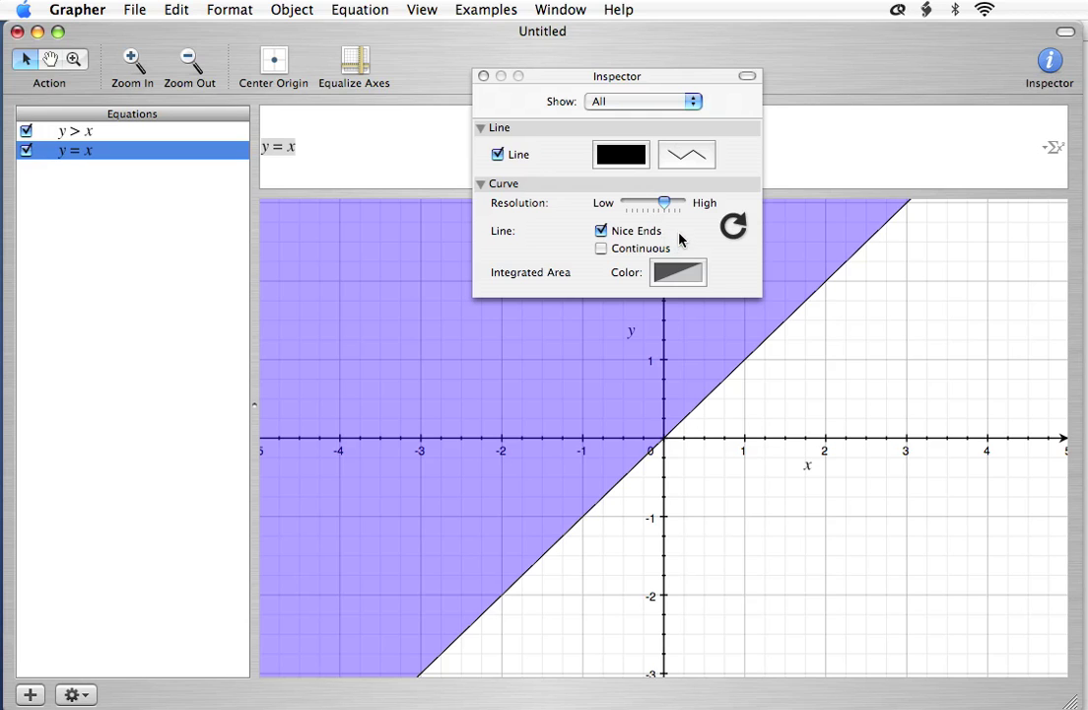
Switch the y = x line from solid to a dashed line style
left_click(682, 161)
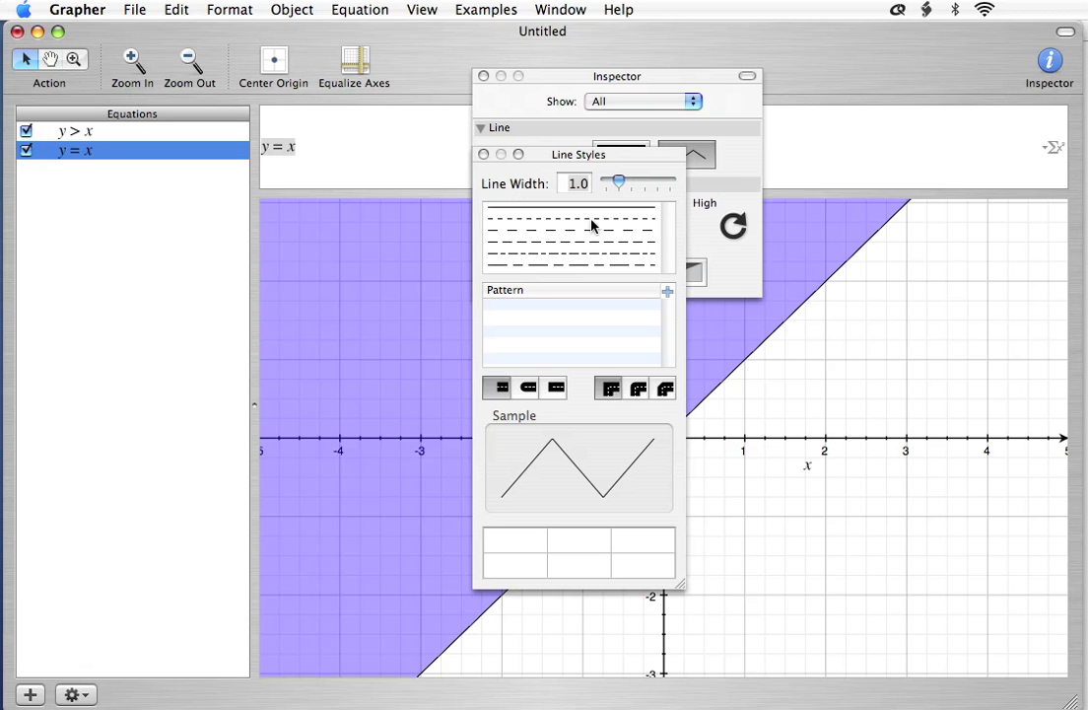
left_click(592, 235)
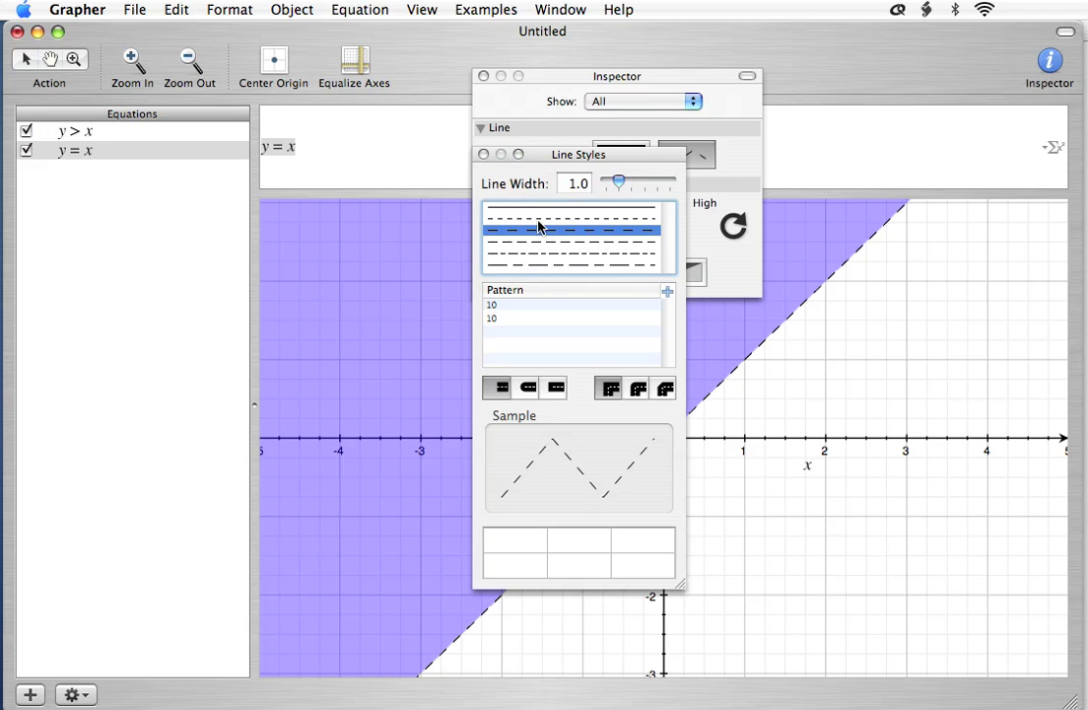
left_click(483, 154)
left_click(484, 76)
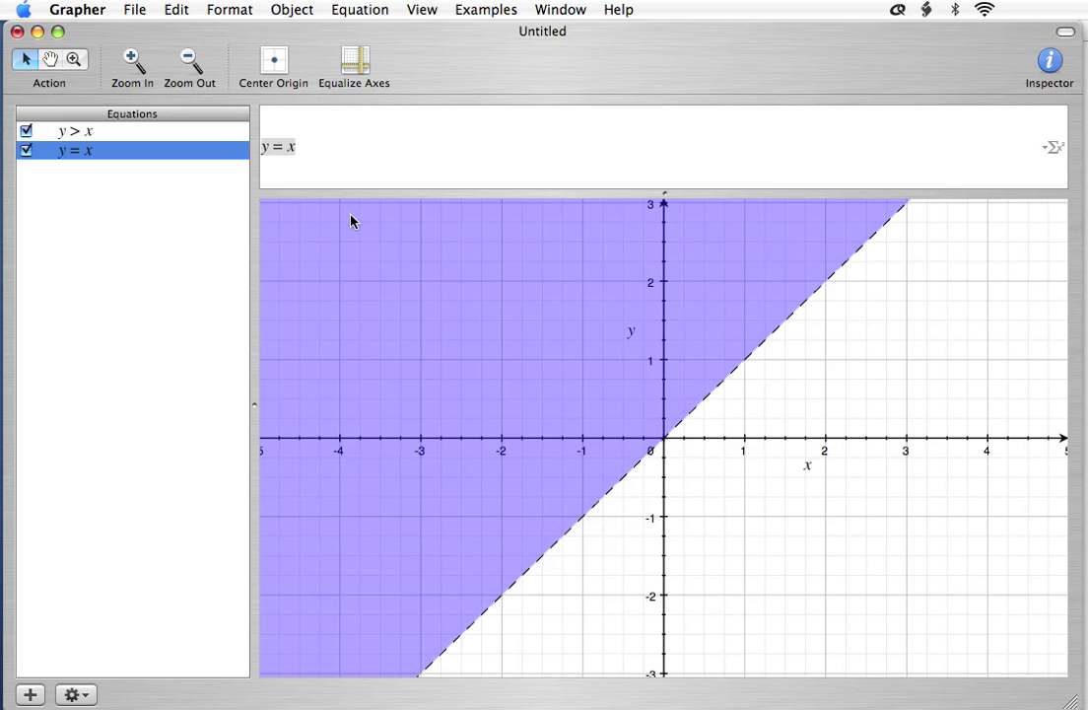
left_click(160, 275)
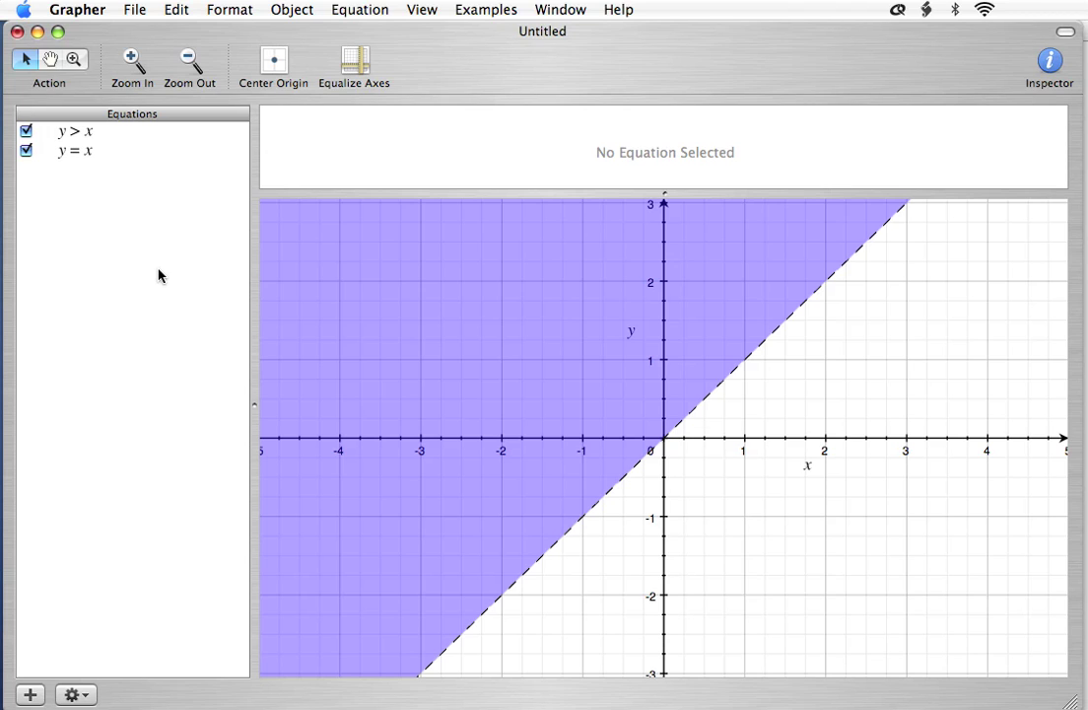
Add the inequality y > x^2 as a new equation and graph it
key("super+alt+n")
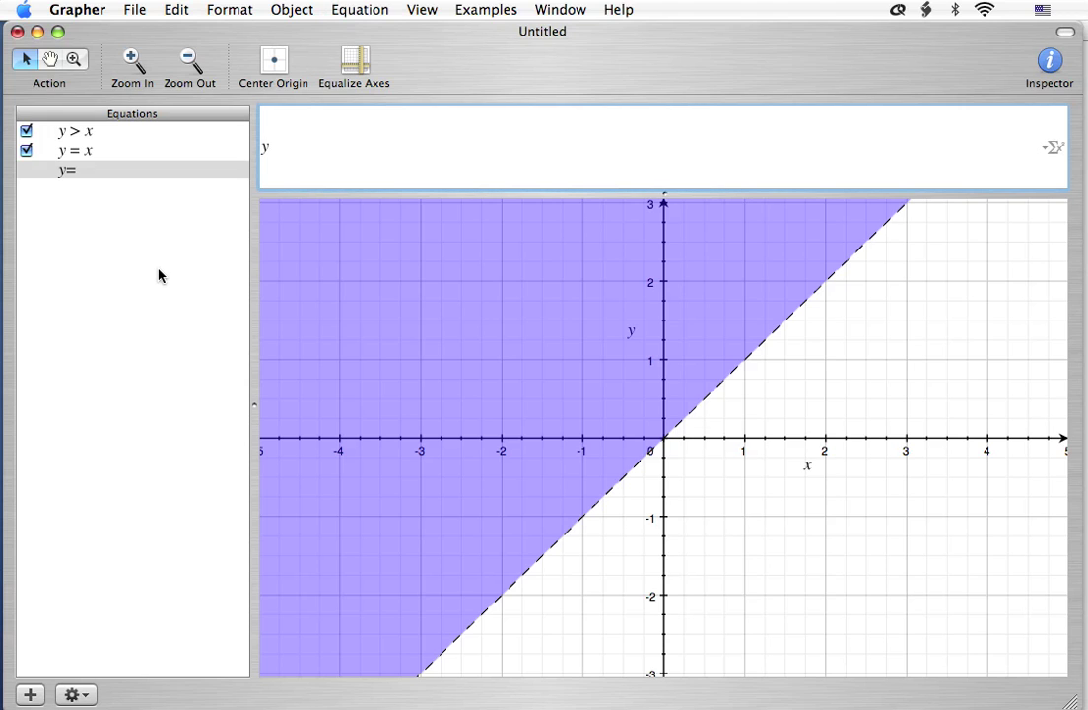
type("> x^2")
key("Return")
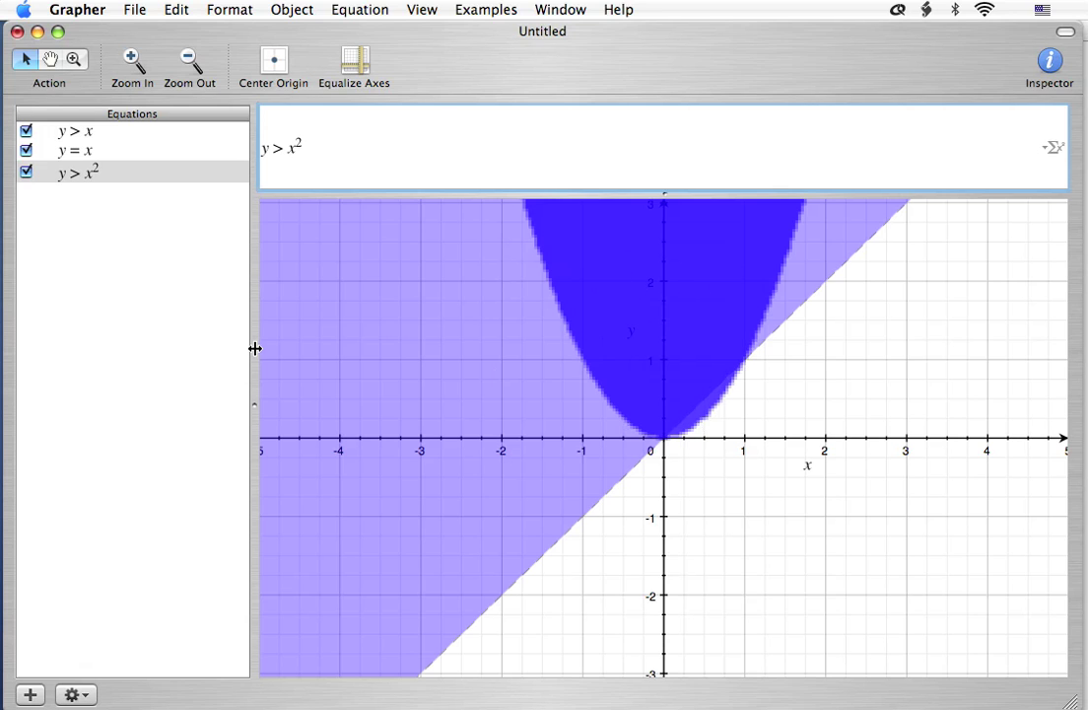
Give the y > x² shading 40% opacity and High resolution, and redraw it
left_click(124, 179)
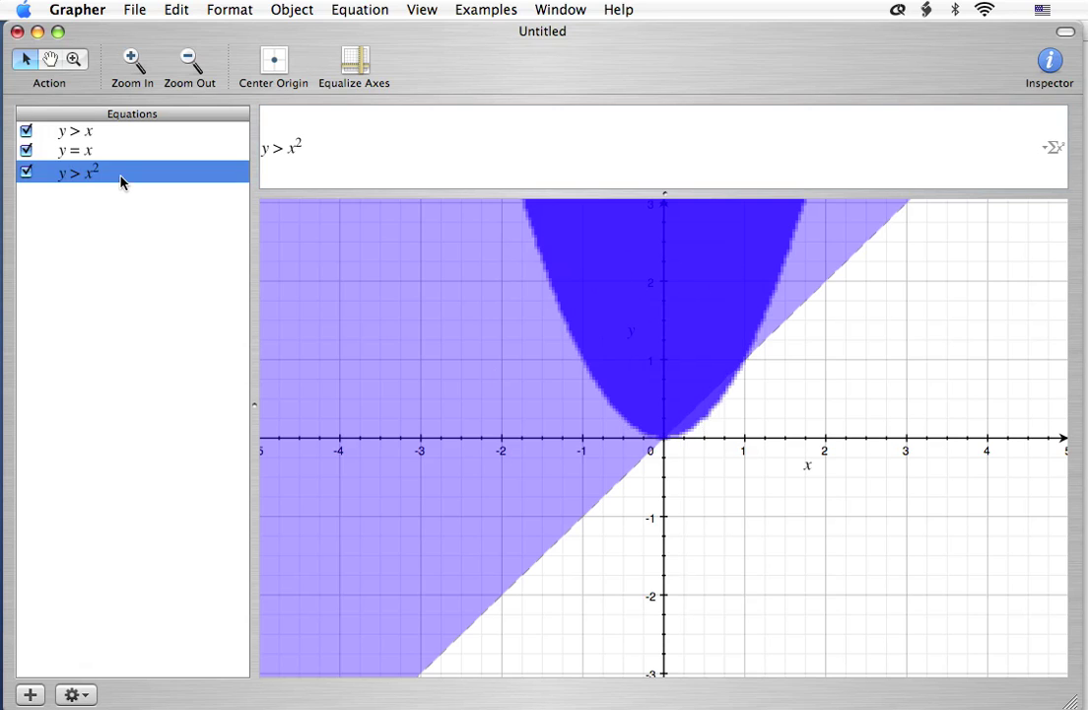
left_click(1051, 62)
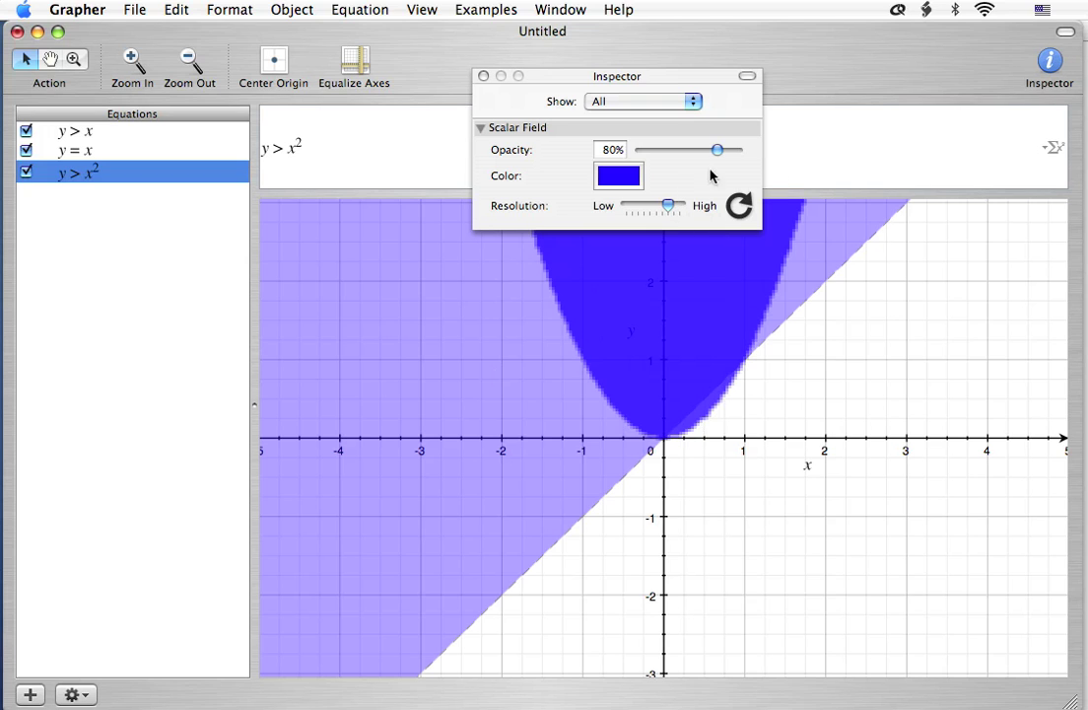
left_click_drag(718, 150, 678, 155)
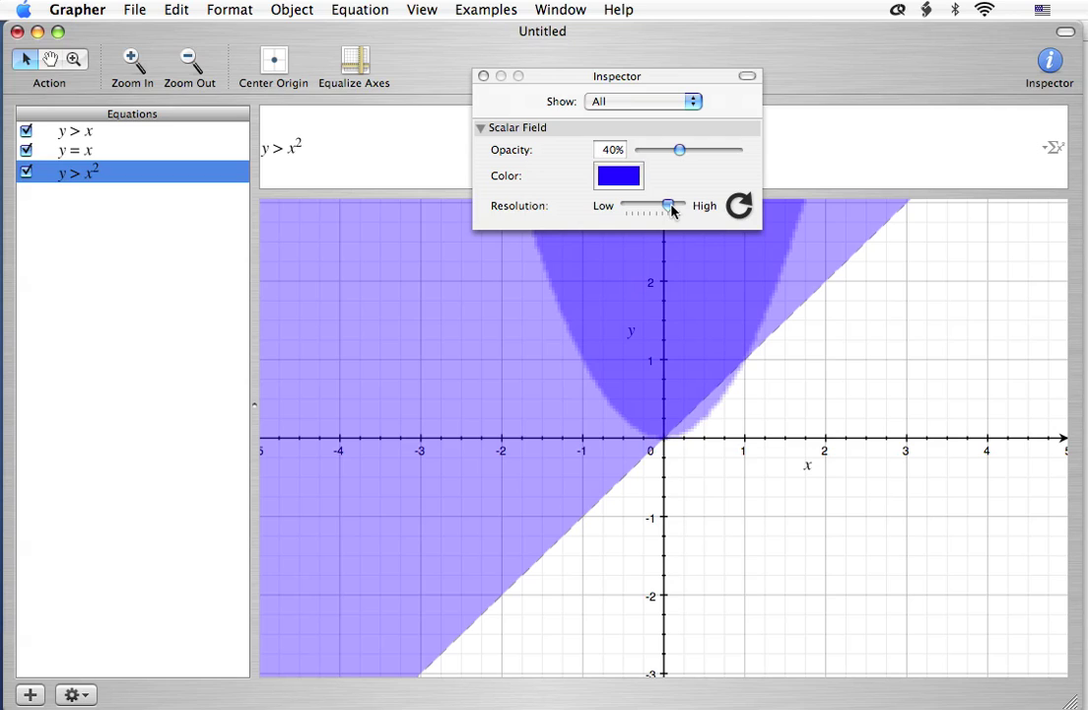
left_click_drag(672, 208, 685, 209)
left_click(740, 206)
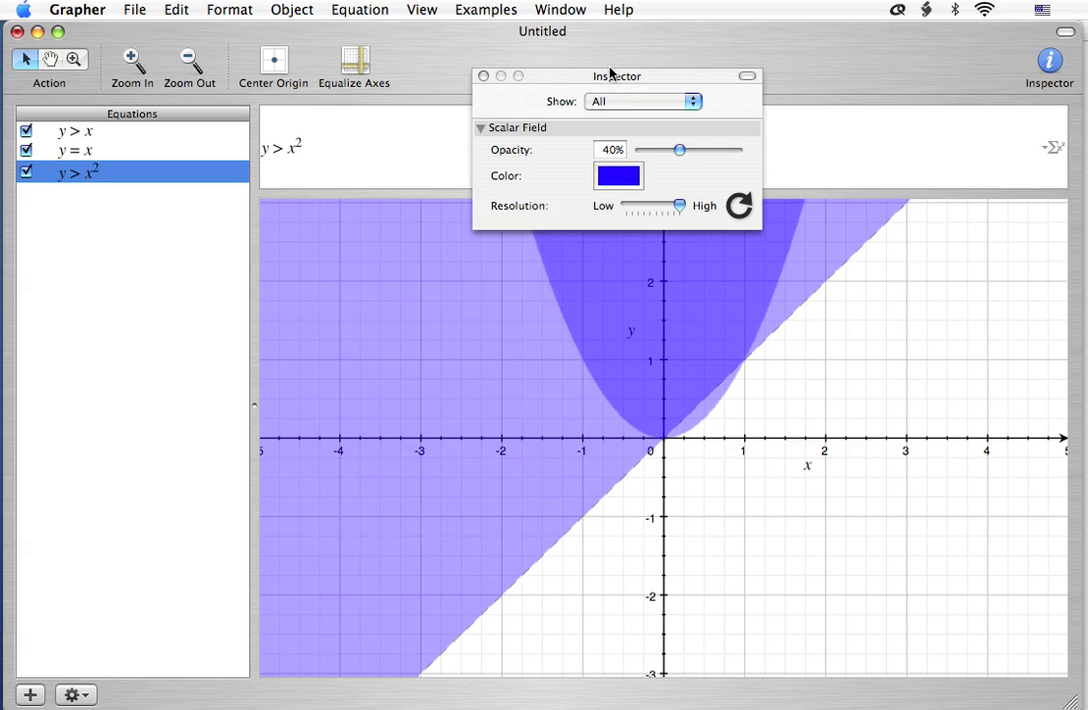
left_click(483, 76)
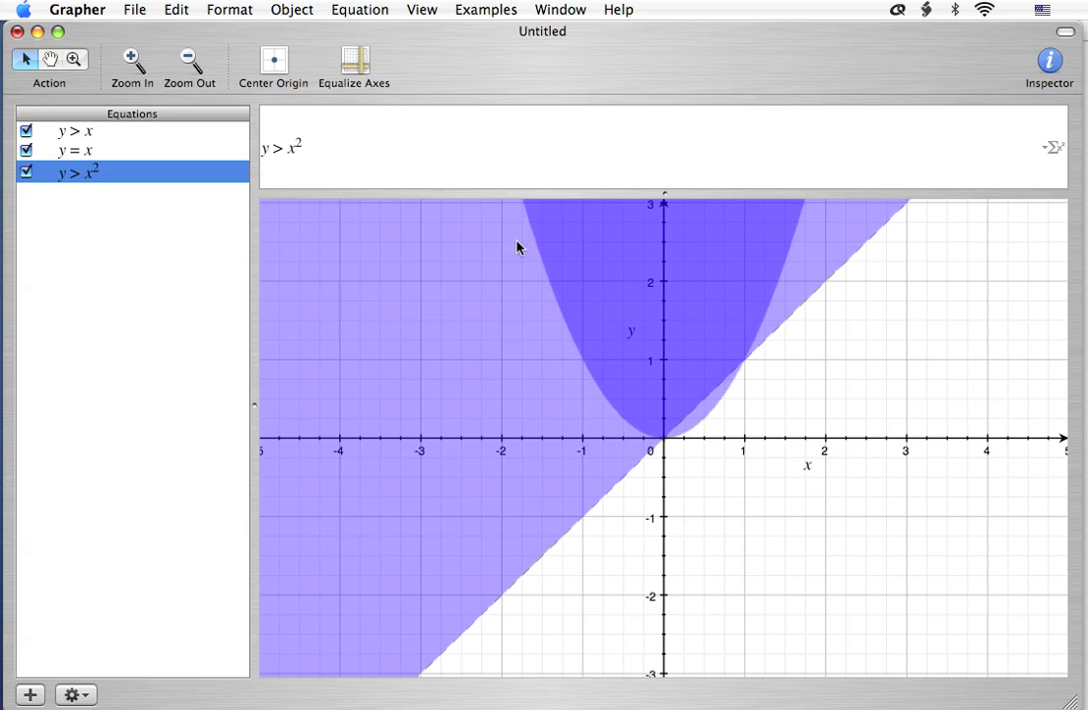
left_click(165, 264)
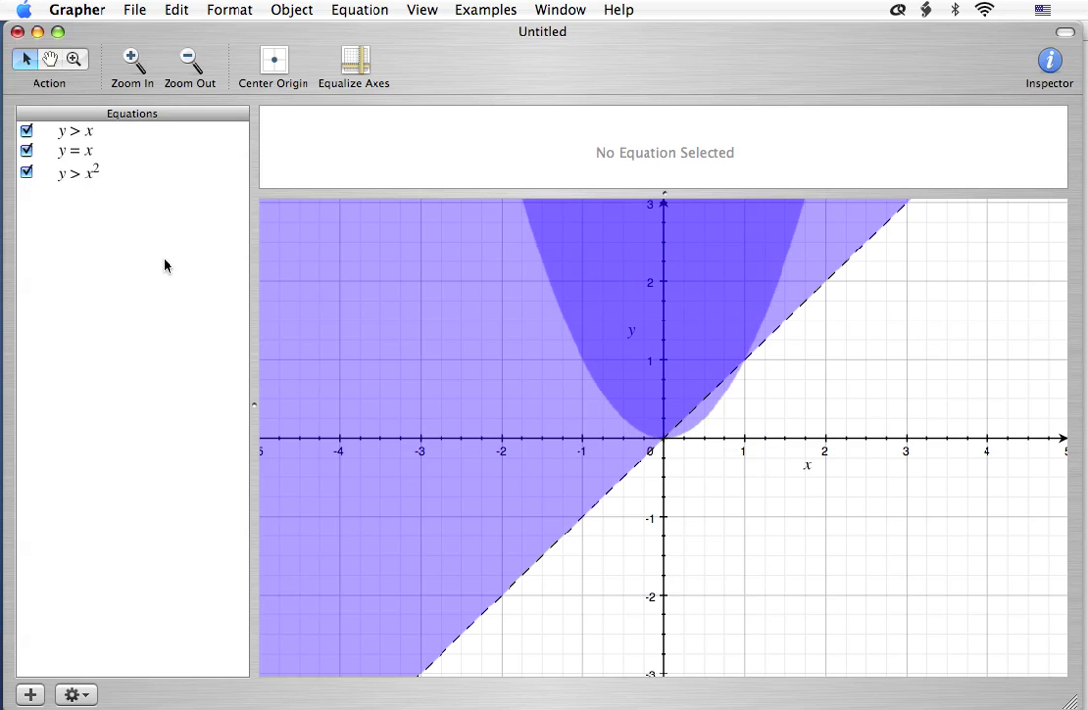
Add a new equation y = x² to the graph
key("super+shift+n")
key("BackSpace")
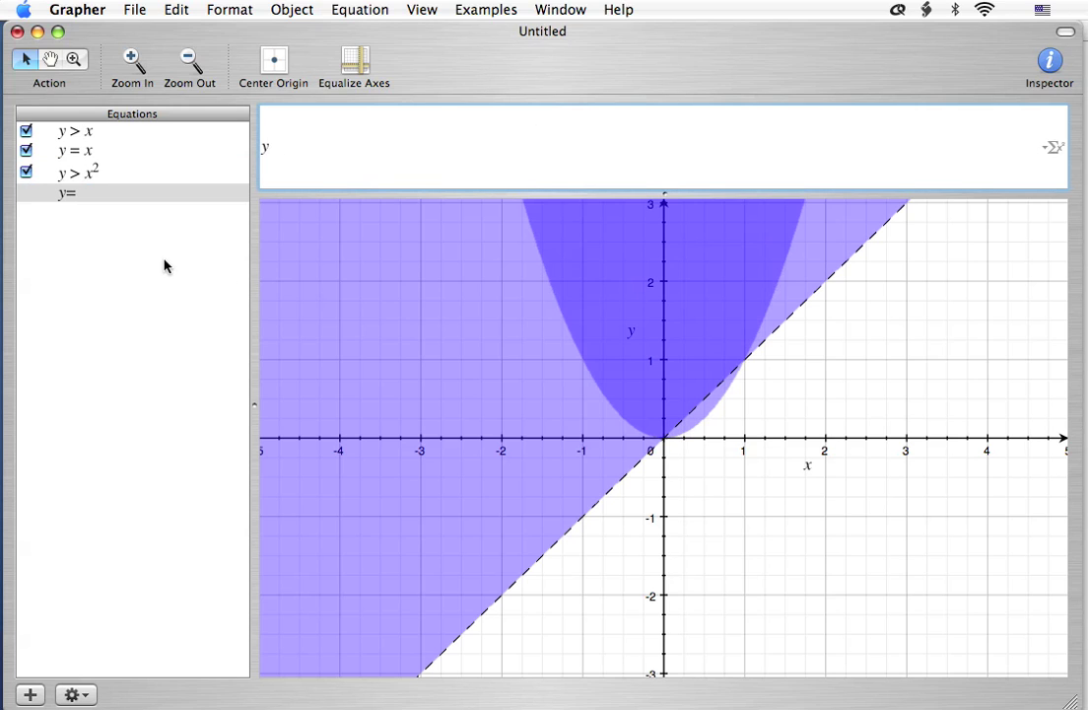
type("=x^2")
key("Return")
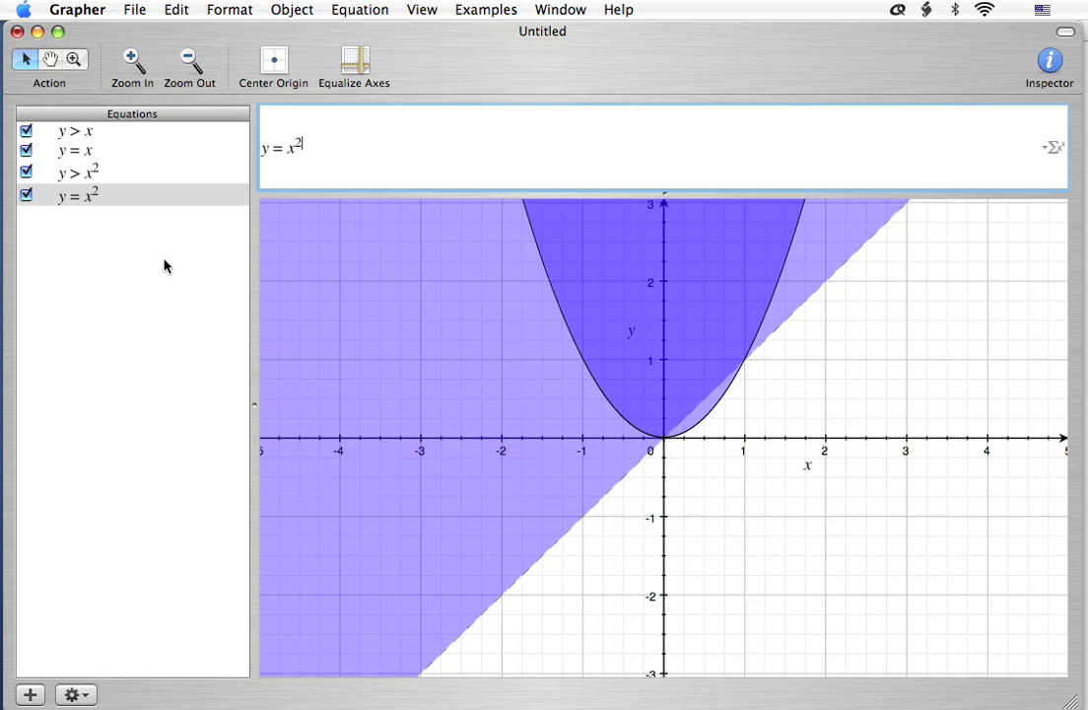
left_click(106, 284)
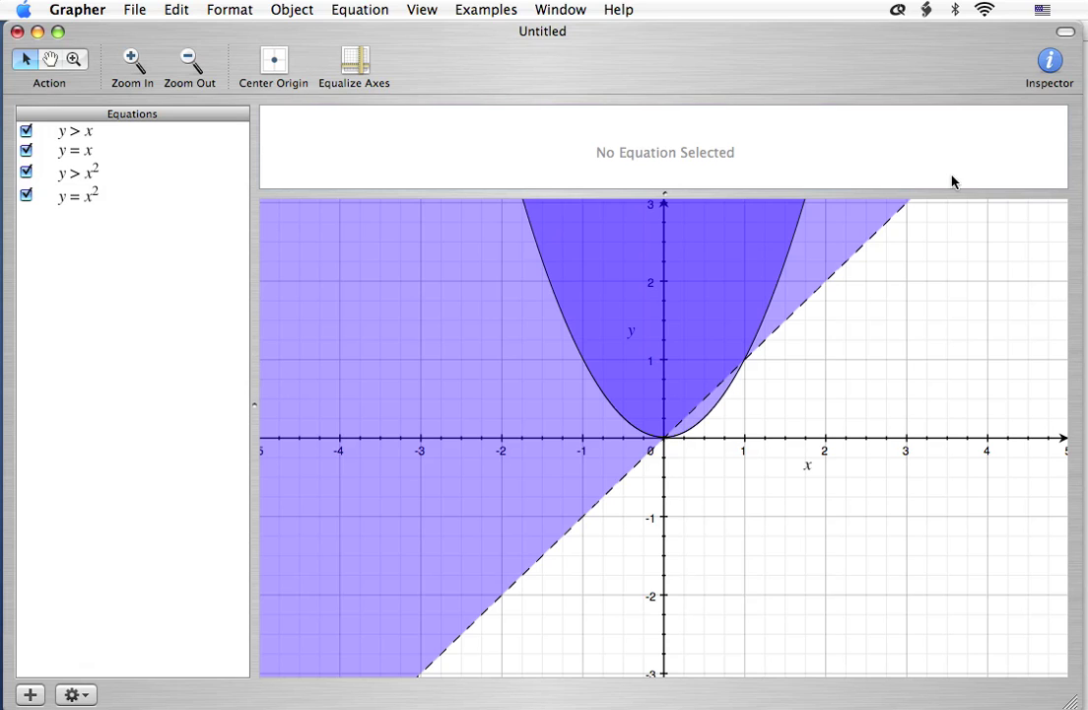
Give the y = x² parabola a dashed line style
left_click(130, 201)
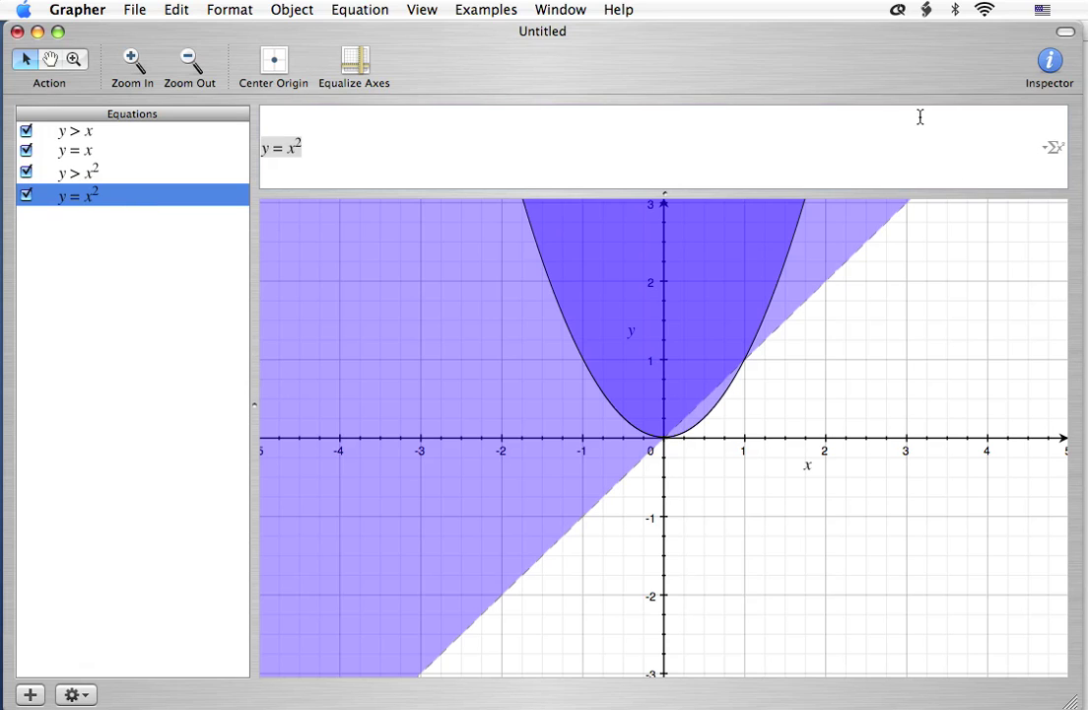
left_click(1051, 62)
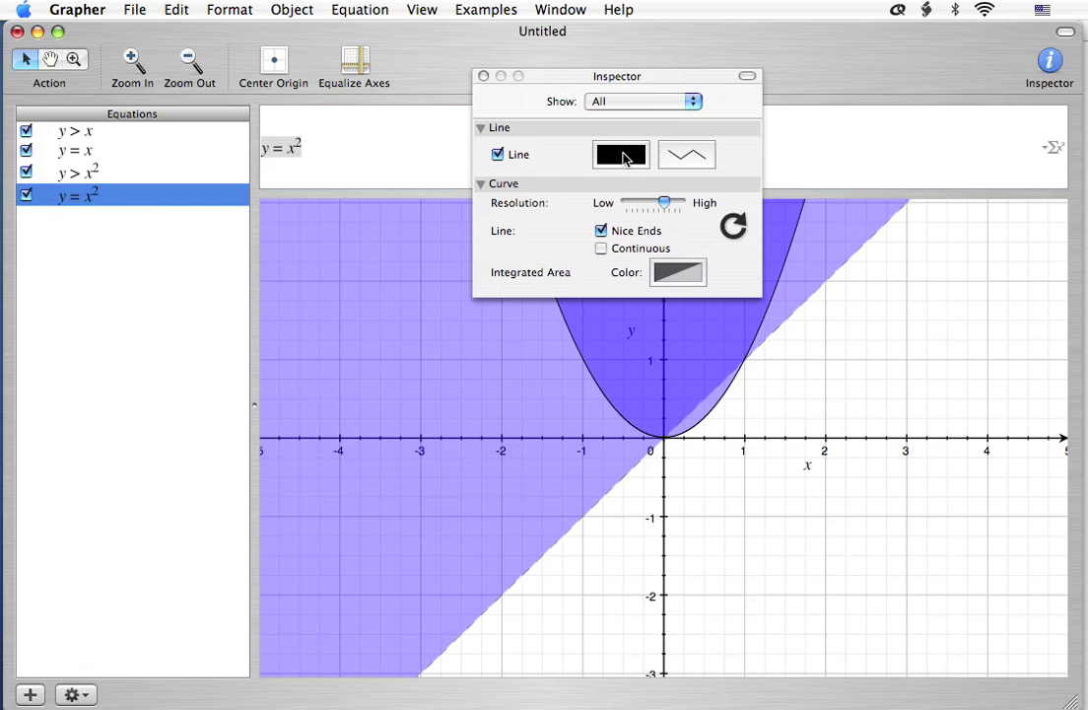
left_click(687, 155)
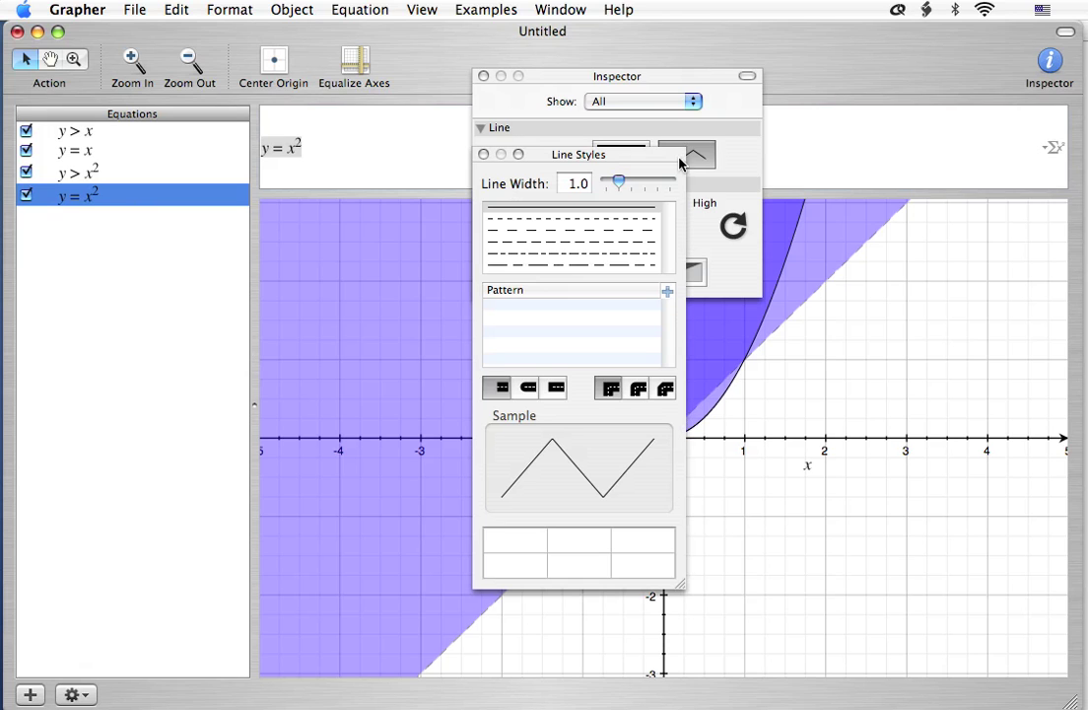
left_click(559, 233)
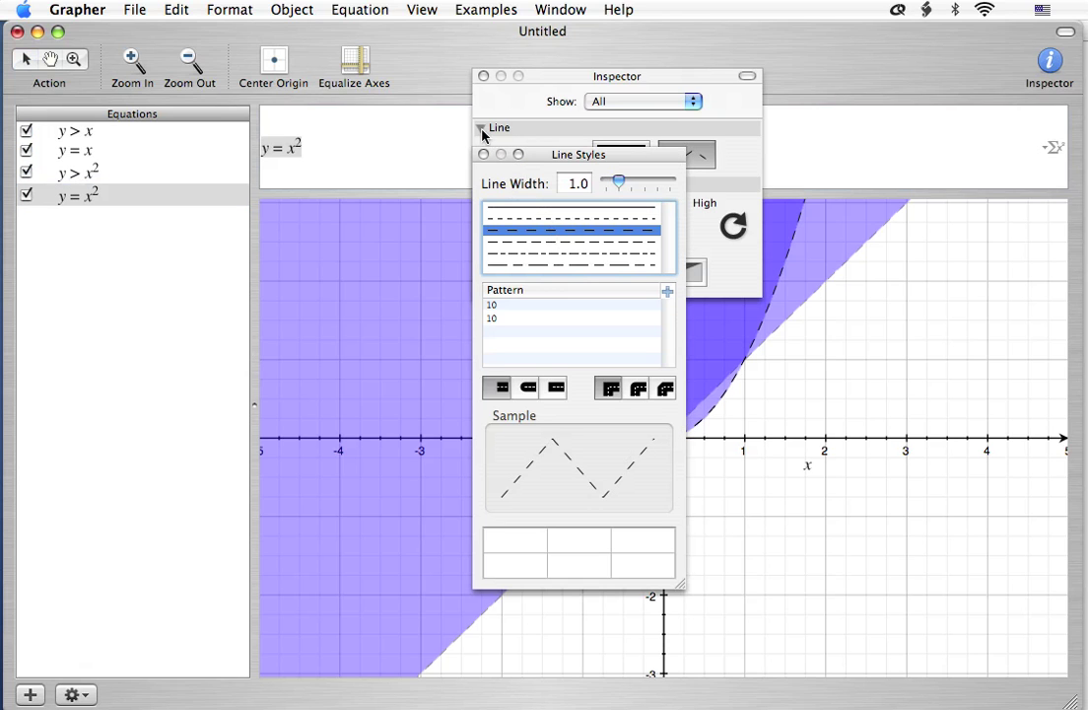
left_click(484, 155)
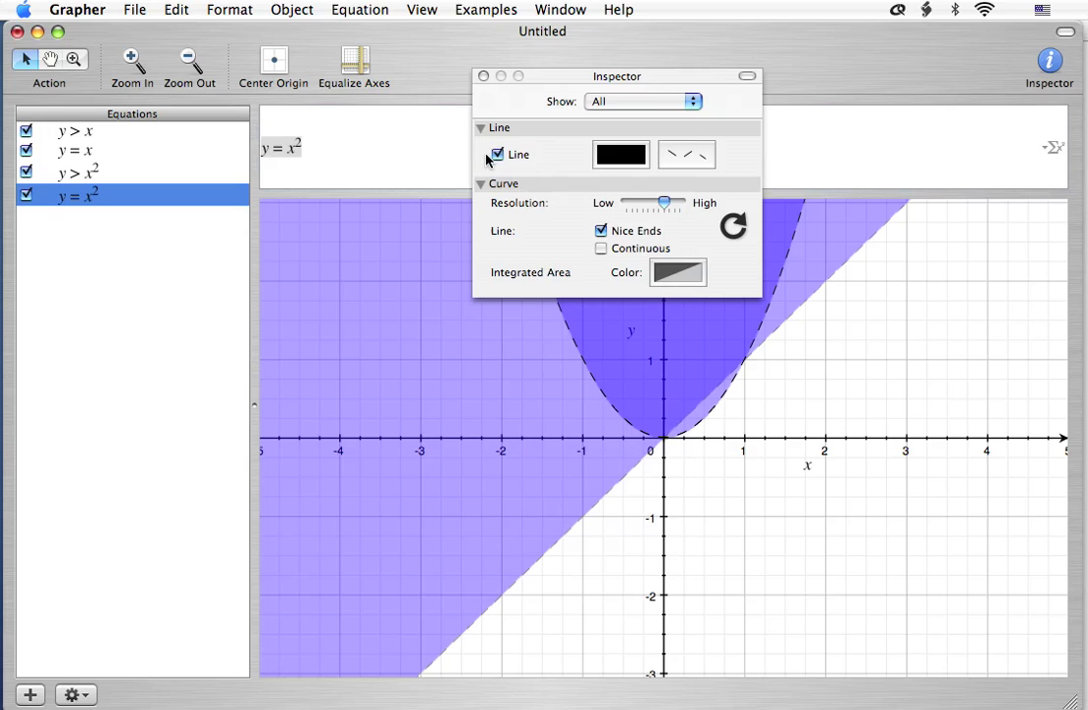
left_click(483, 77)
left_click(102, 366)
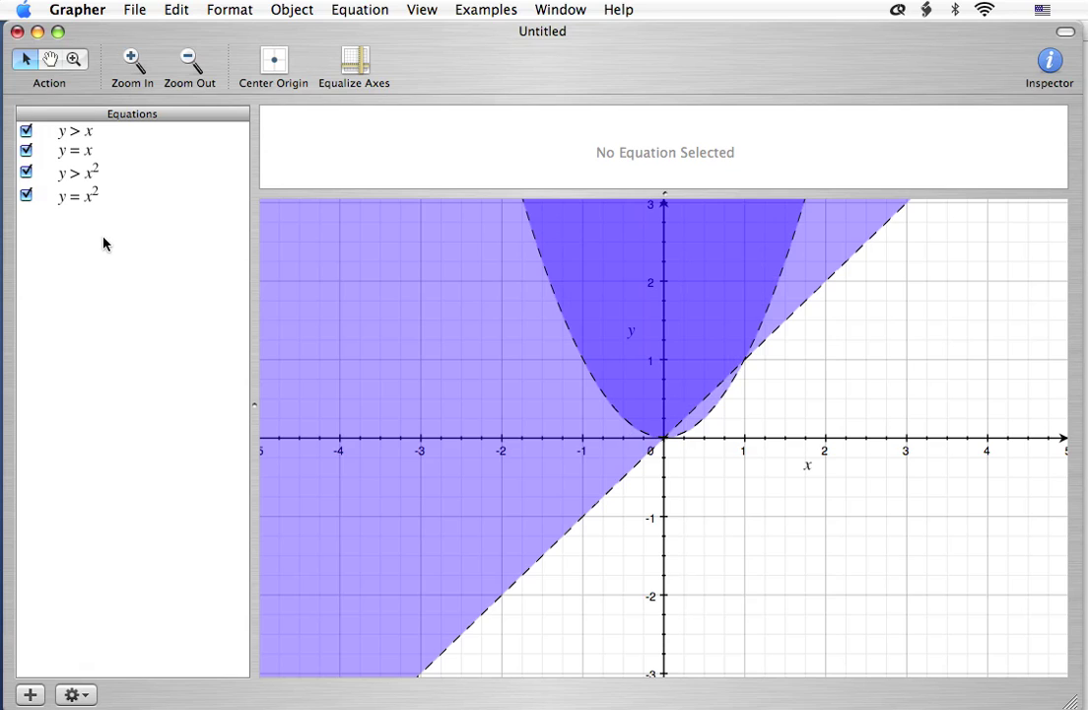
left_click(75, 172)
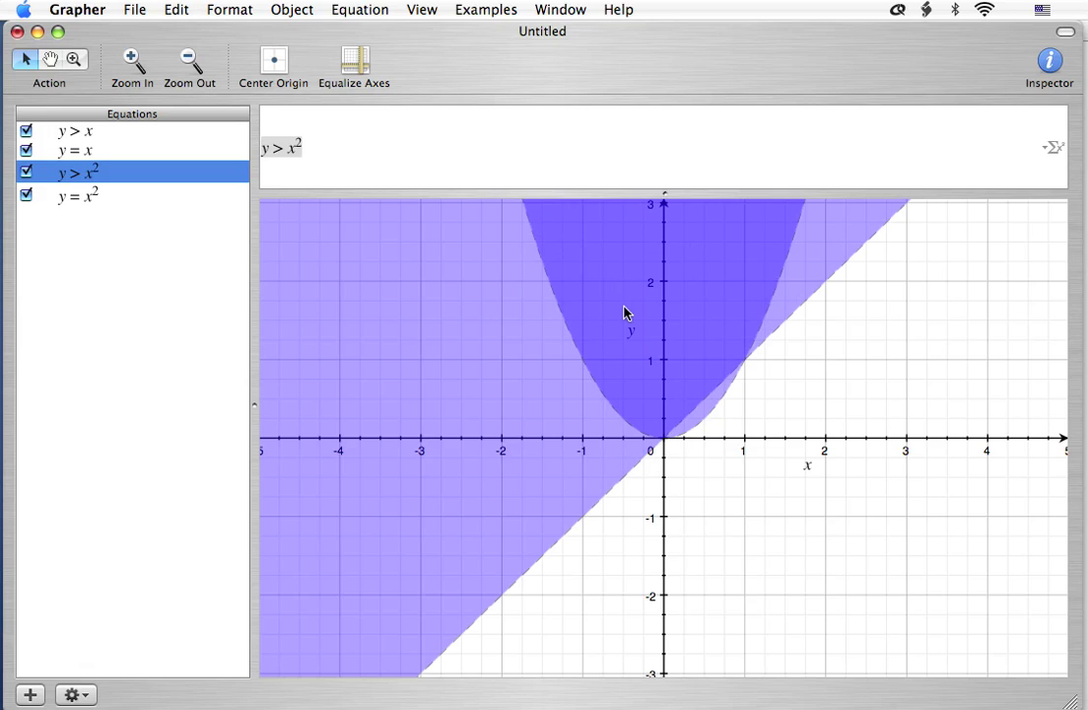
left_click(187, 338)
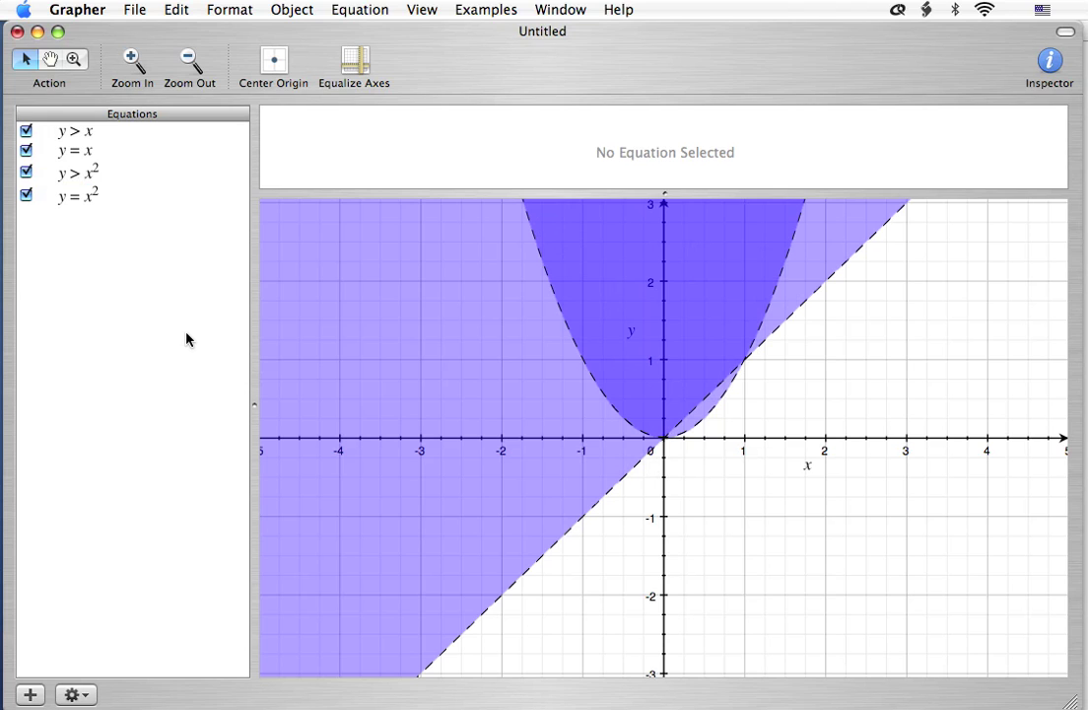
Hide the y > x shaded region and the y = x line
left_click(25, 130)
left_click(26, 150)
left_click(51, 224)
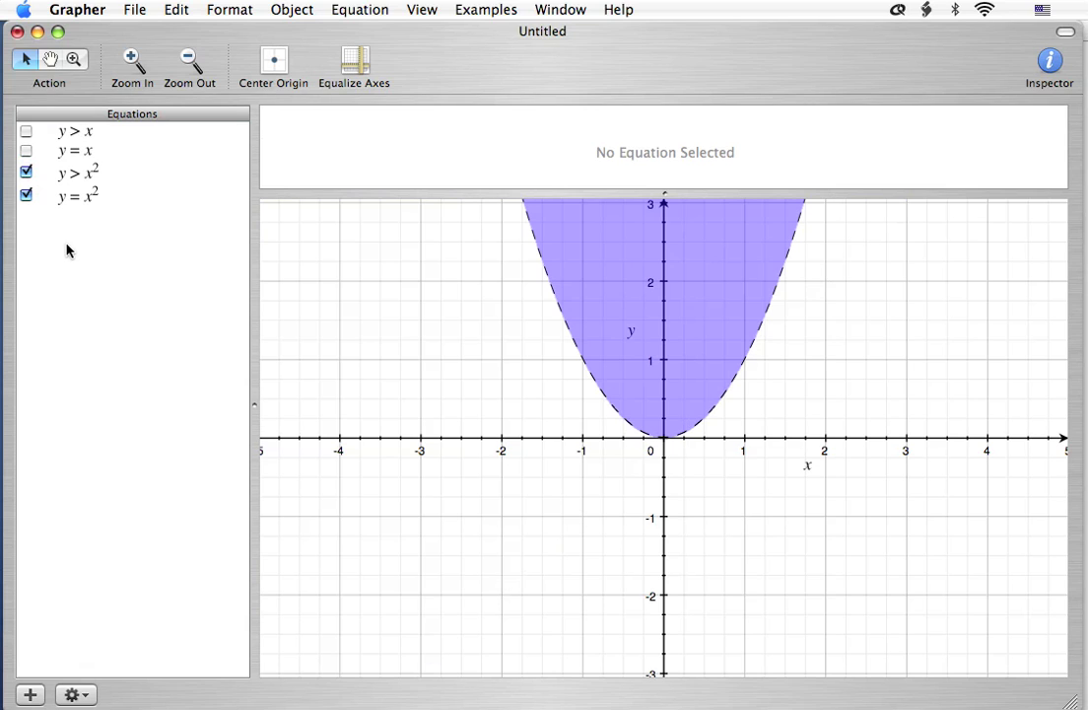
Hide the y > x² region and the y = x² curve, then start a new equation
left_click(72, 172)
left_click(84, 195)
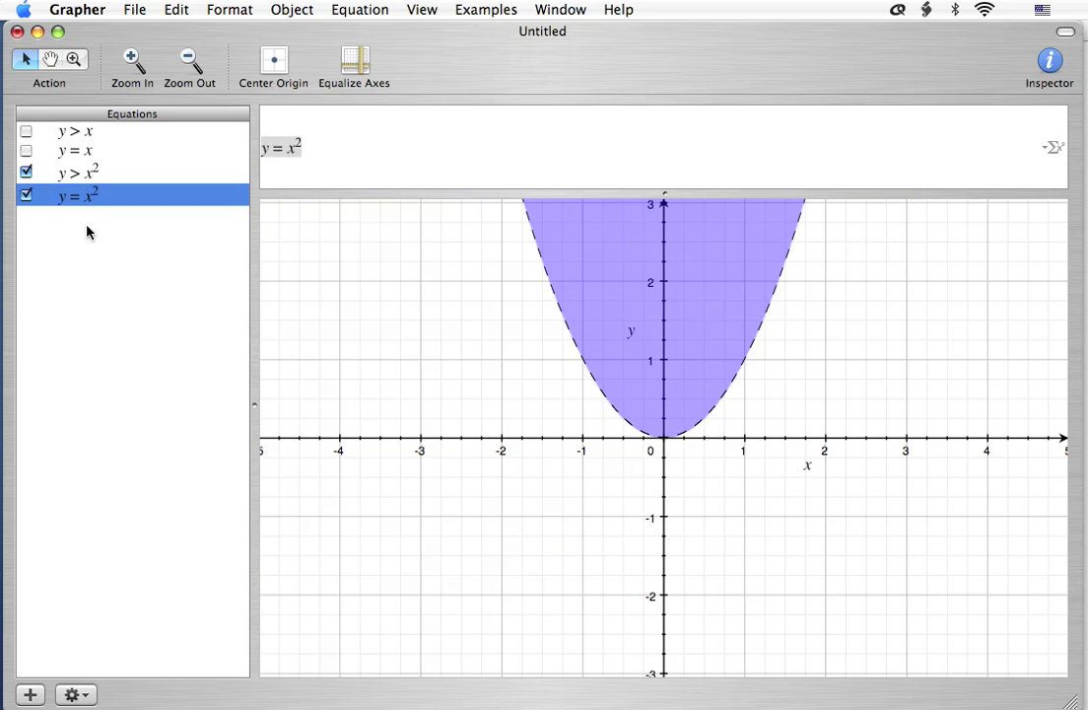
left_click(87, 242)
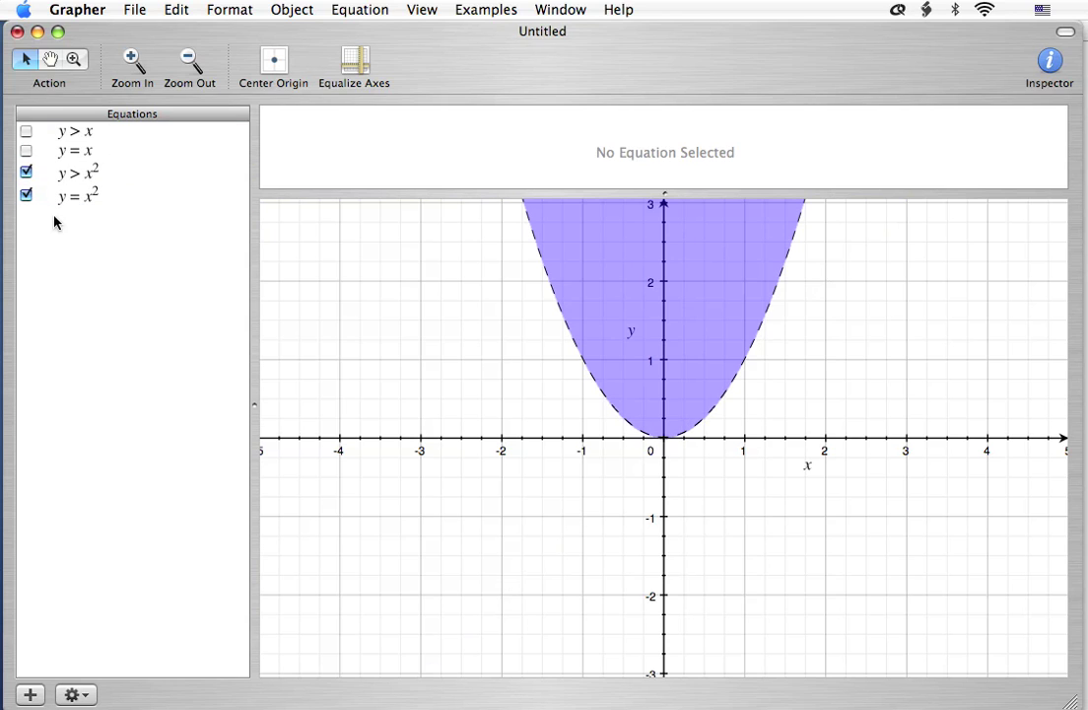
left_click(25, 172)
left_click(26, 194)
left_click(59, 245)
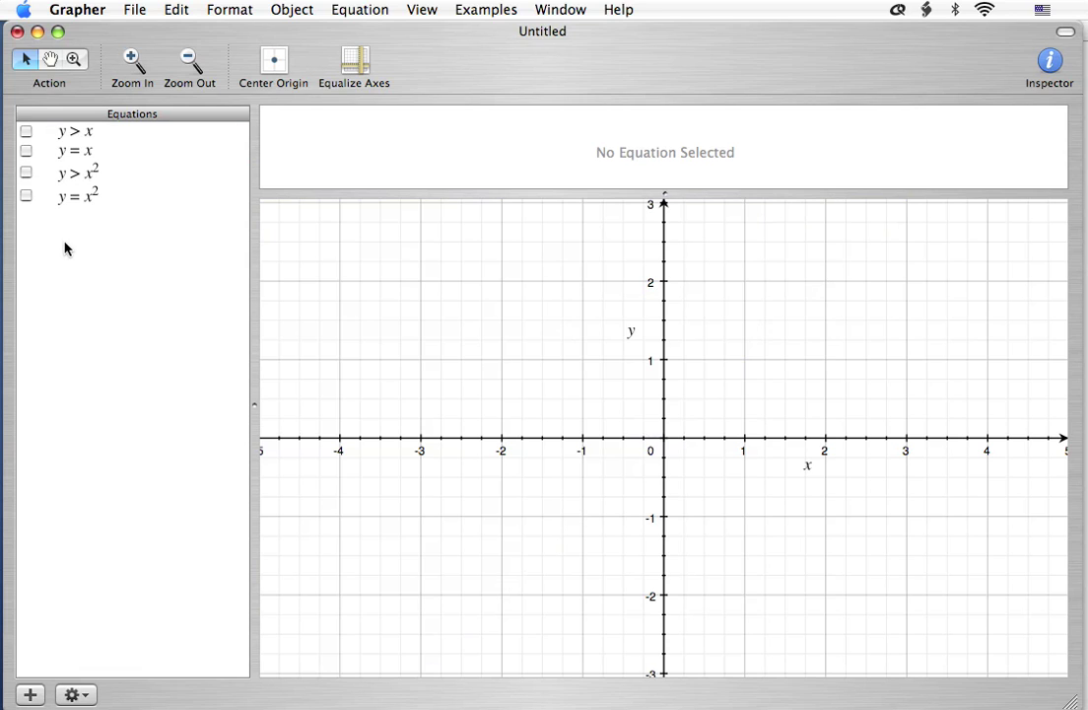
key("super+alt+n")
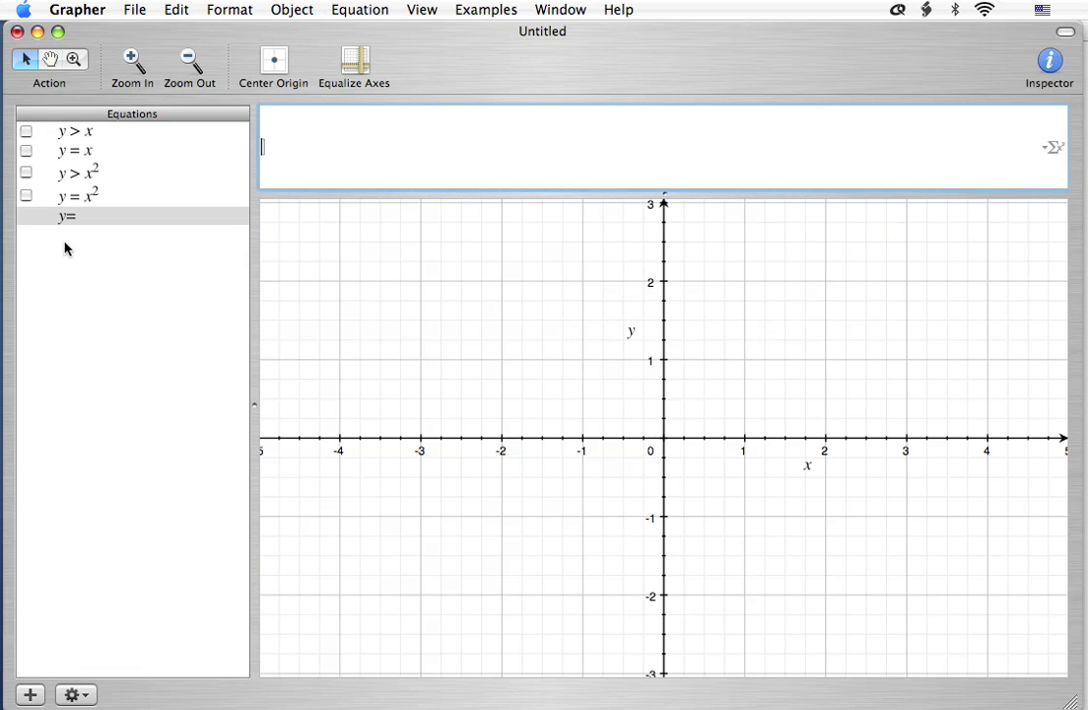
Enter x² + y² = 4 and equalize the axis scales so the radius-2 circle looks round
type("x^2")
key("Right")
type("+ y^2")
key("Right")
type("= 4")
key("Return")
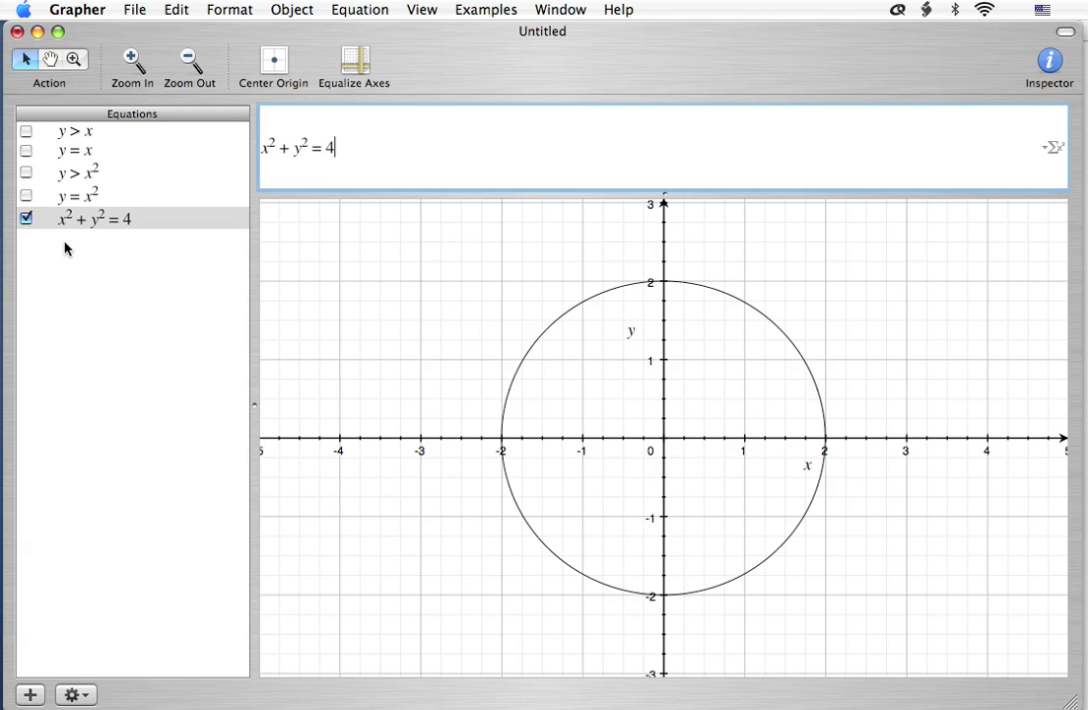
left_click(356, 67)
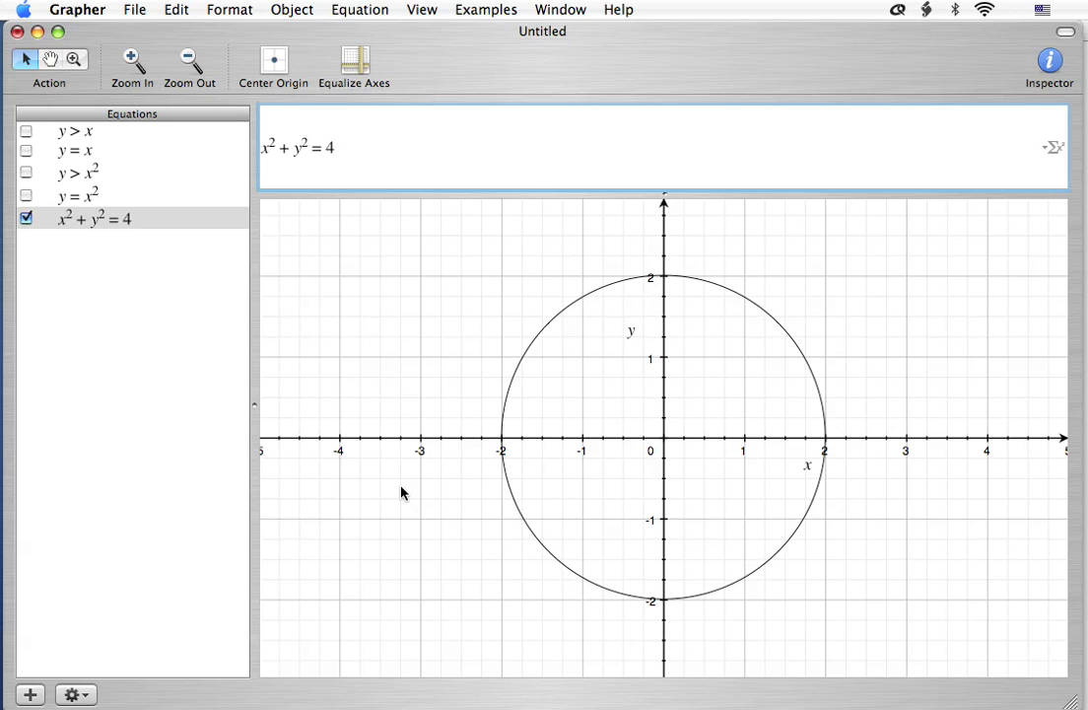
Apply the third dash pattern to the x² + y² = 4 circle's line style
left_click(123, 225)
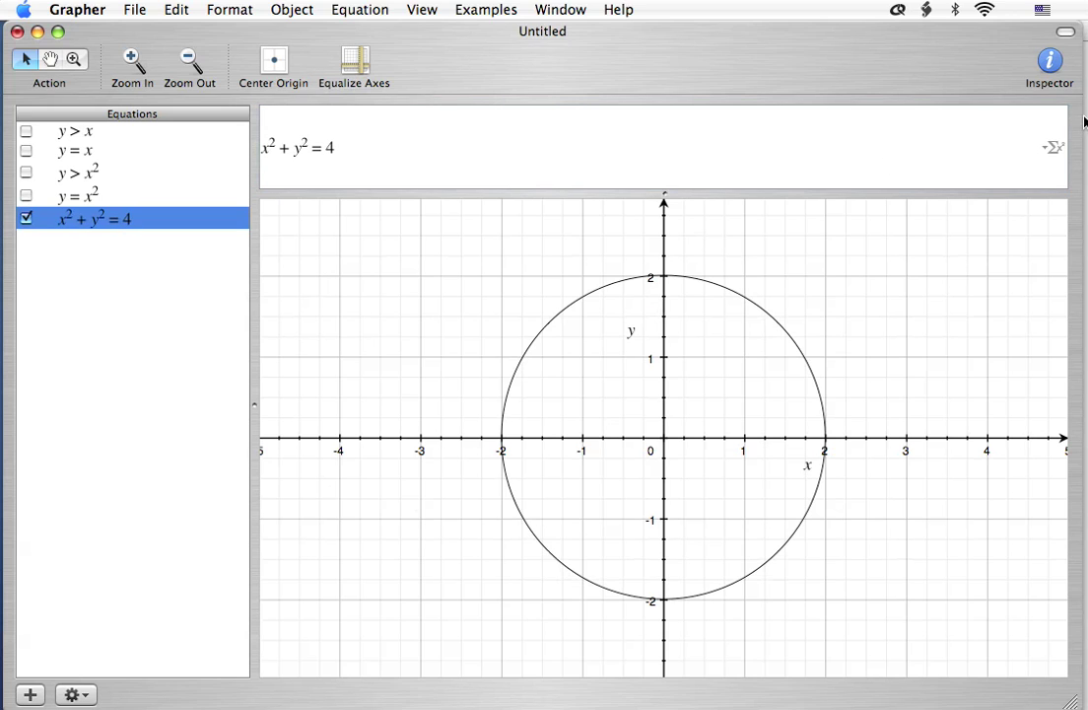
left_click(1049, 63)
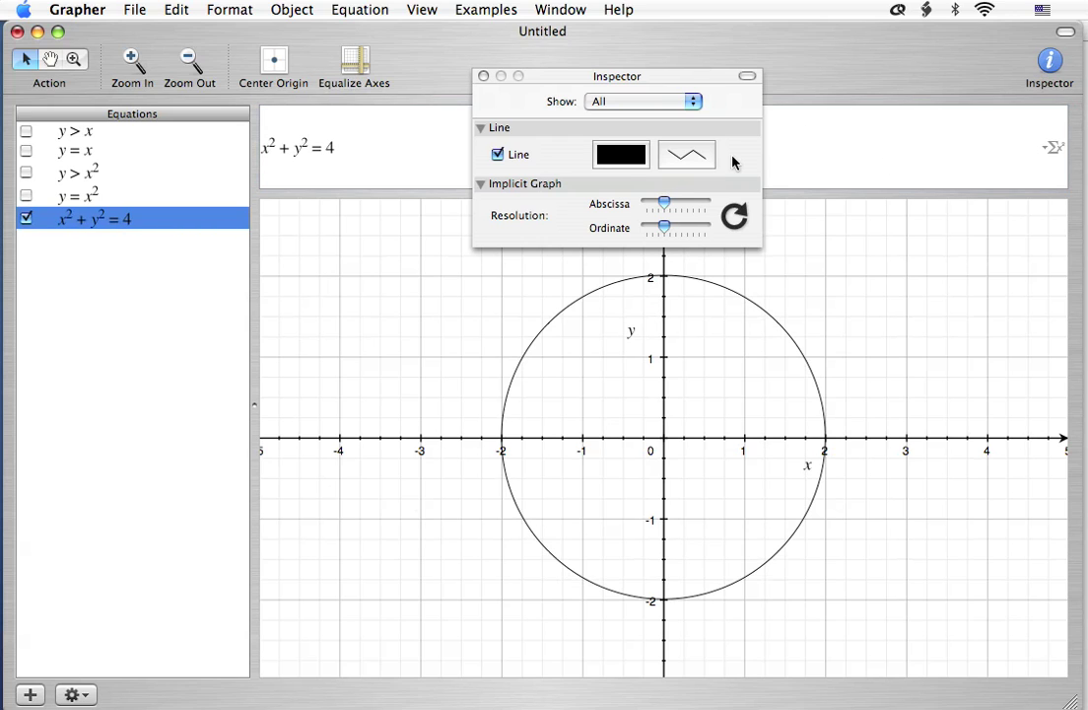
left_click(696, 161)
left_click(604, 236)
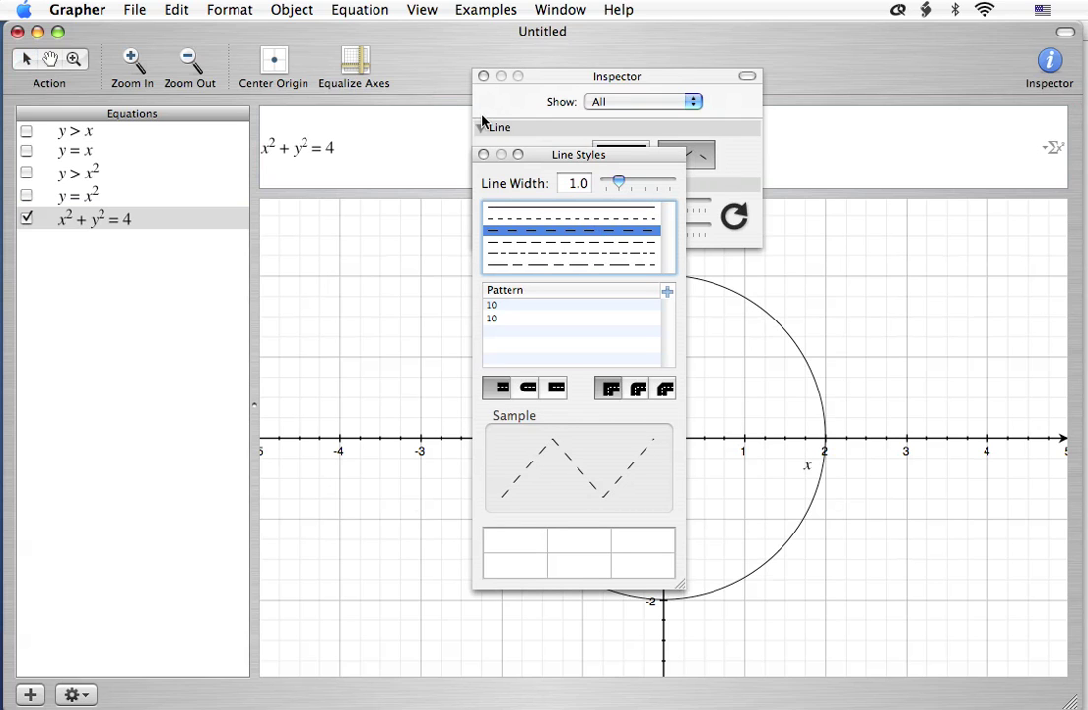
left_click(484, 154)
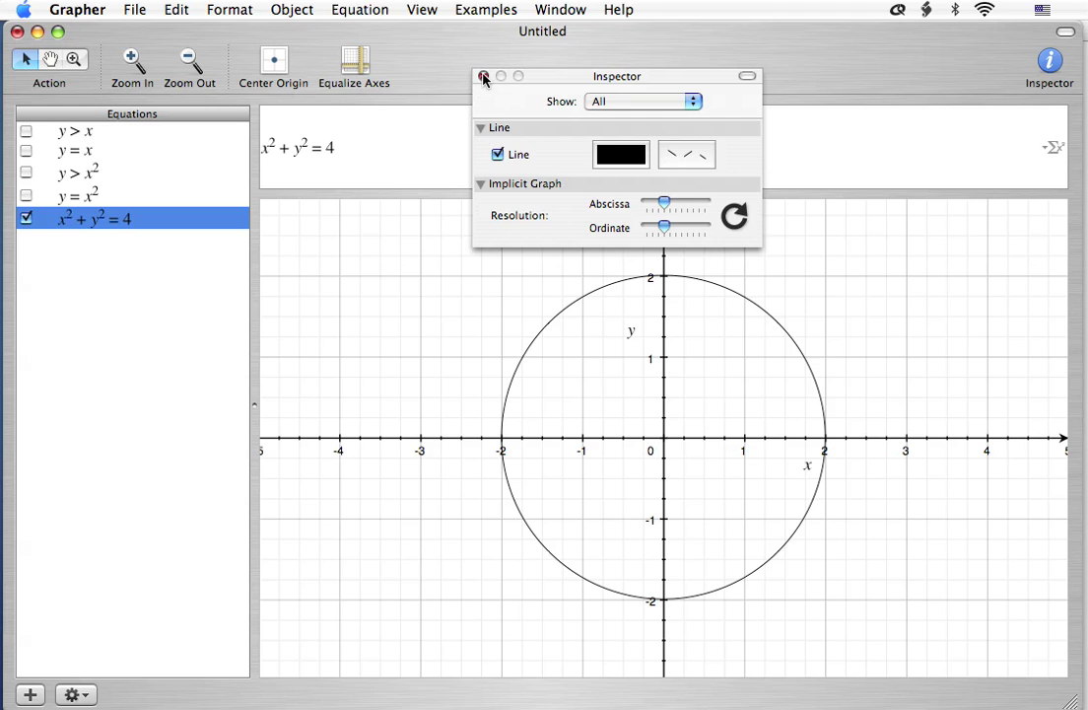
left_click(485, 76)
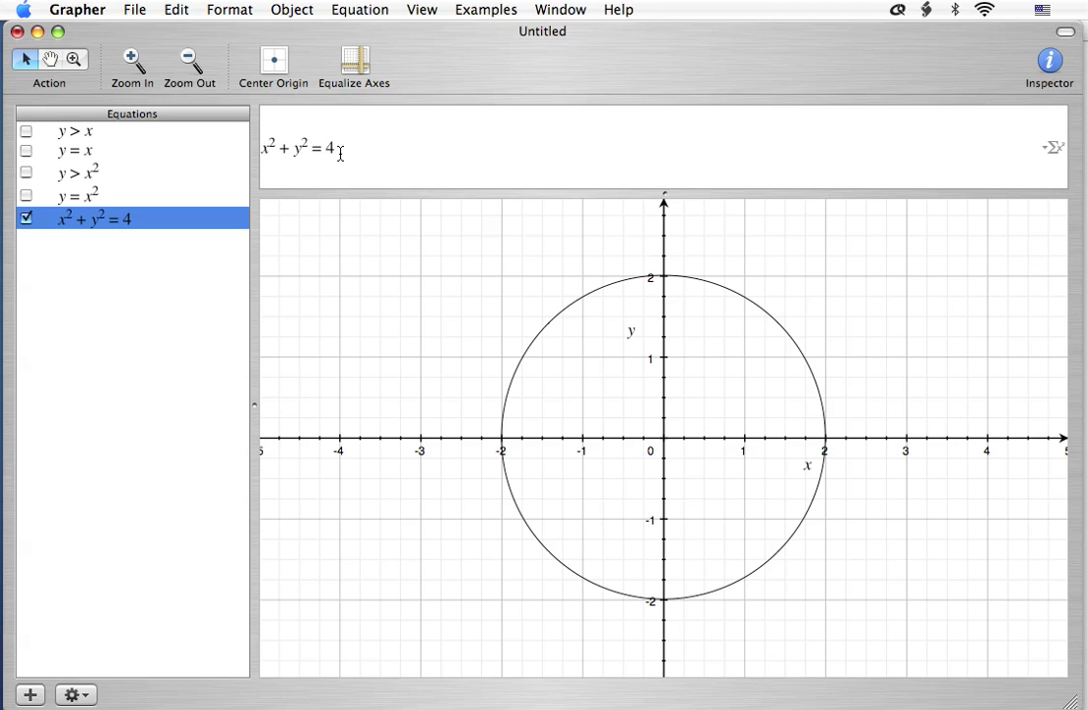
left_click(79, 12)
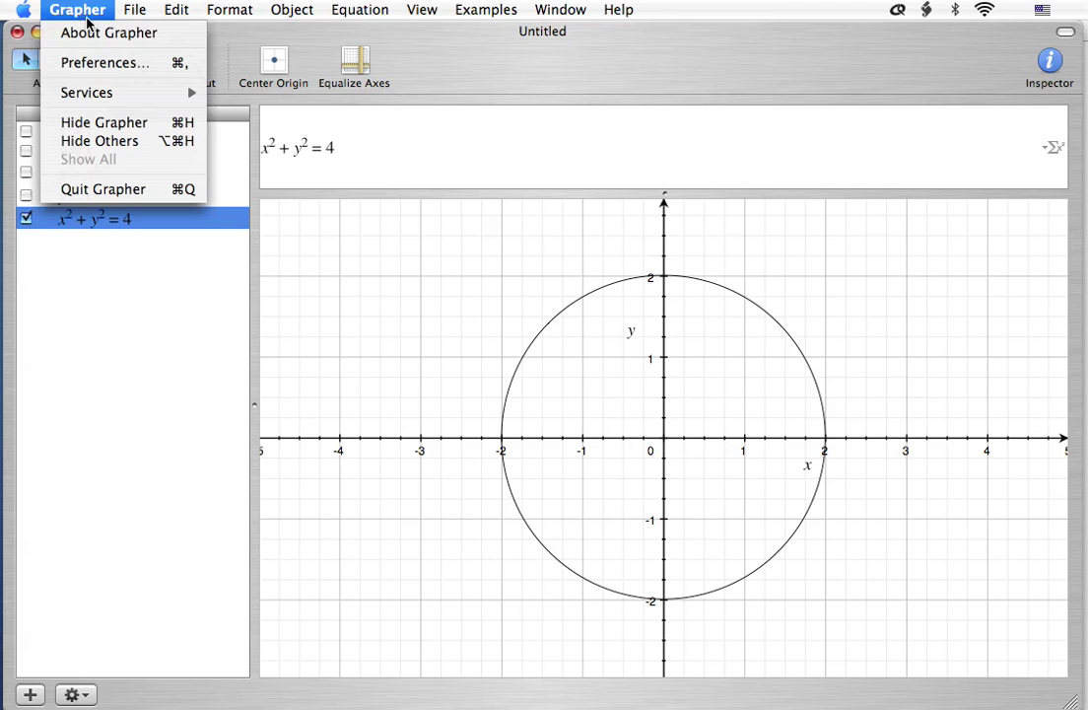
left_click(89, 35)
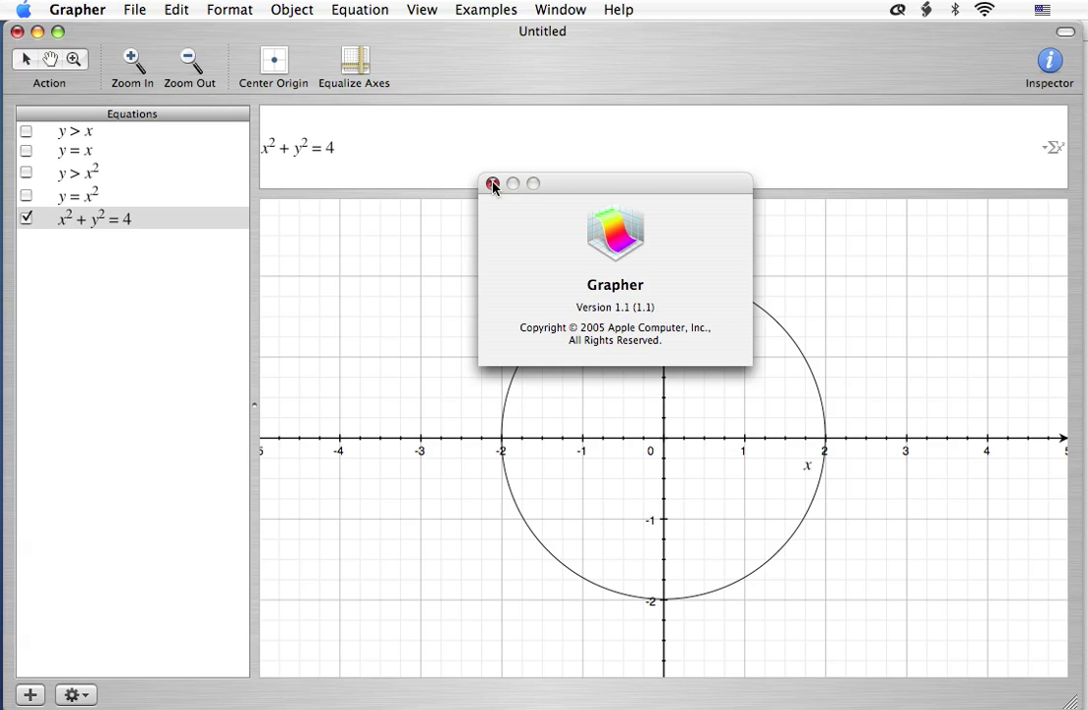
left_click(493, 185)
left_click(164, 313)
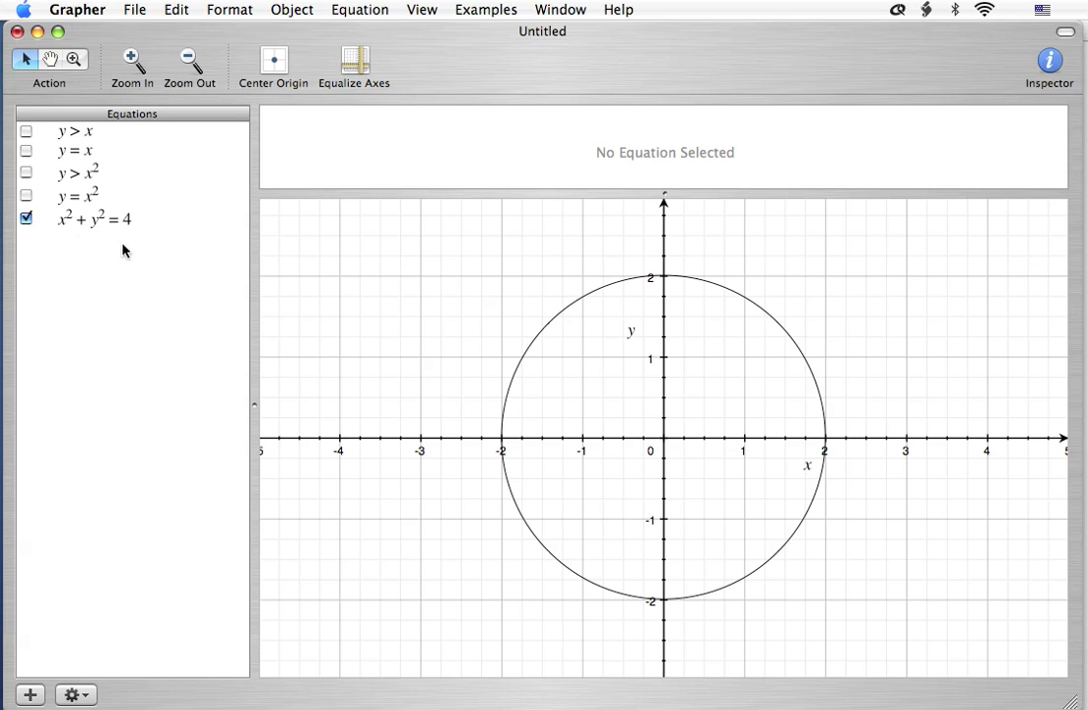
Add a new equation y = √ with an empty root and bring up the Equation Palette
left_click(98, 223)
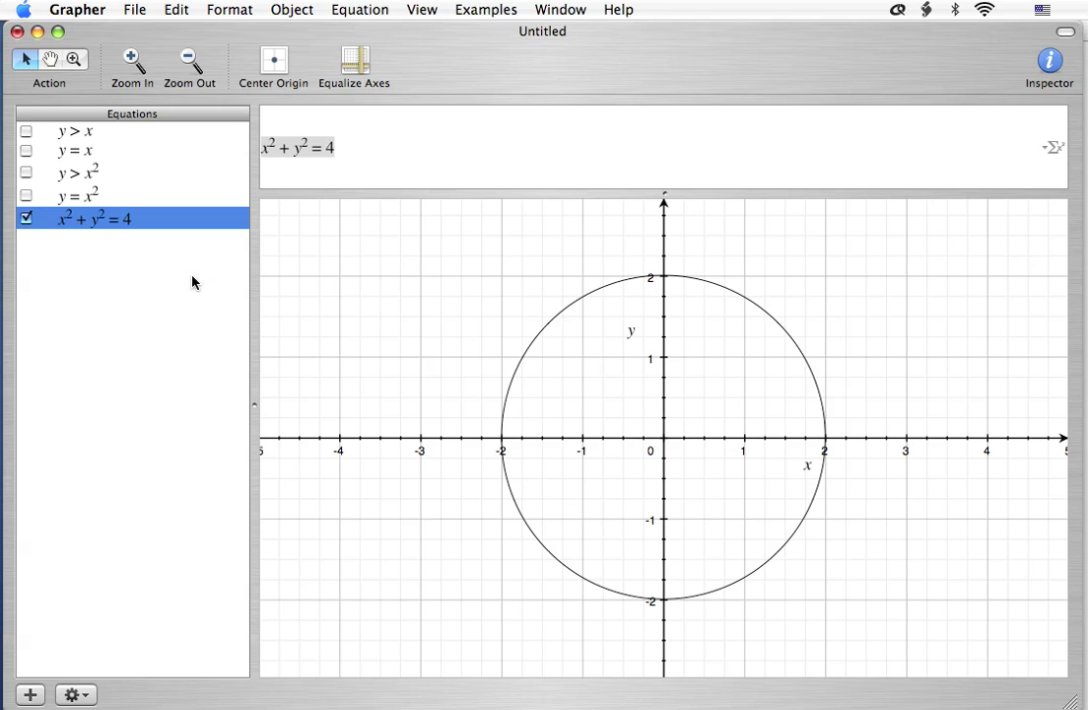
key("super+shift+n")
key("BackSpace")
type("=")
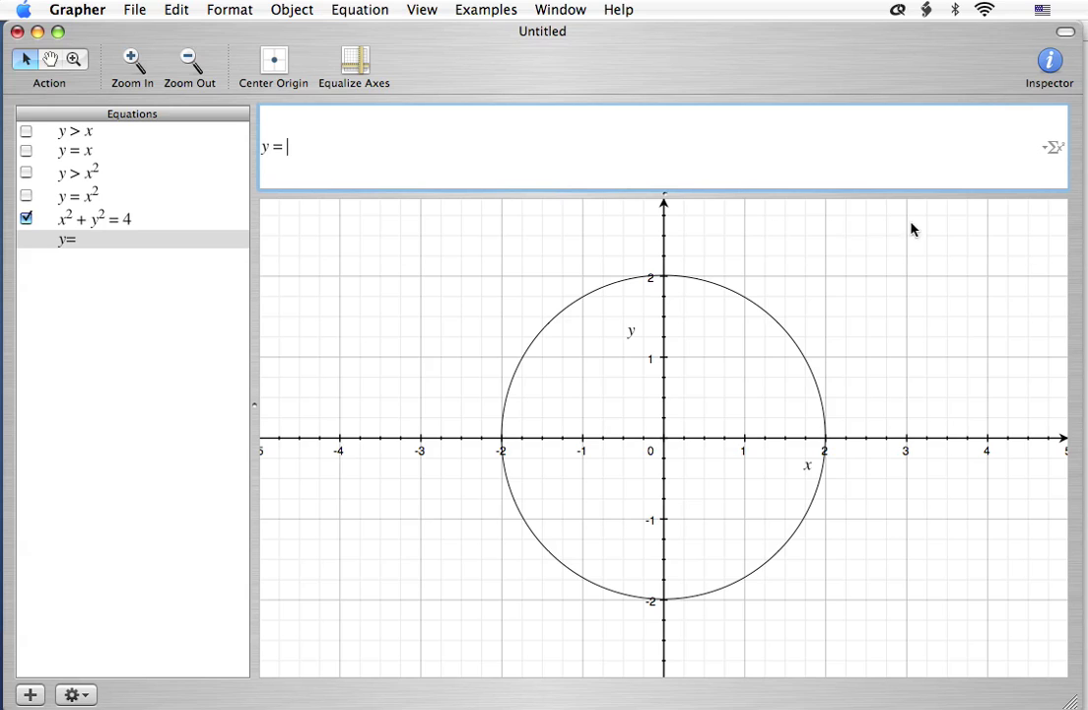
left_click(1055, 148)
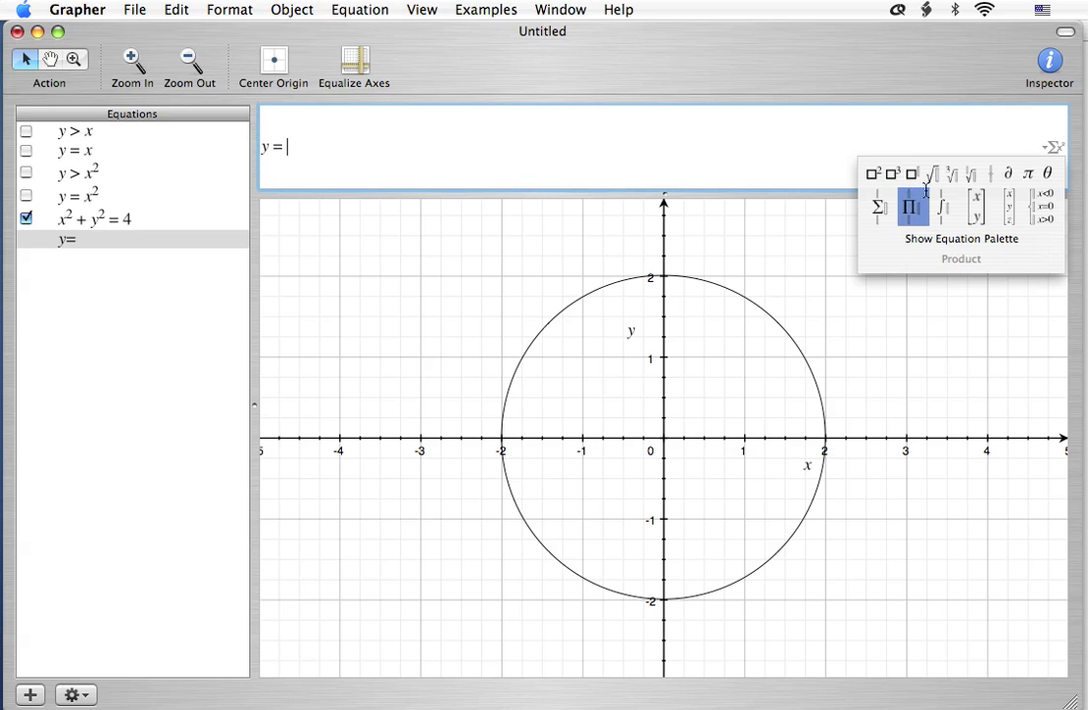
left_click(936, 174)
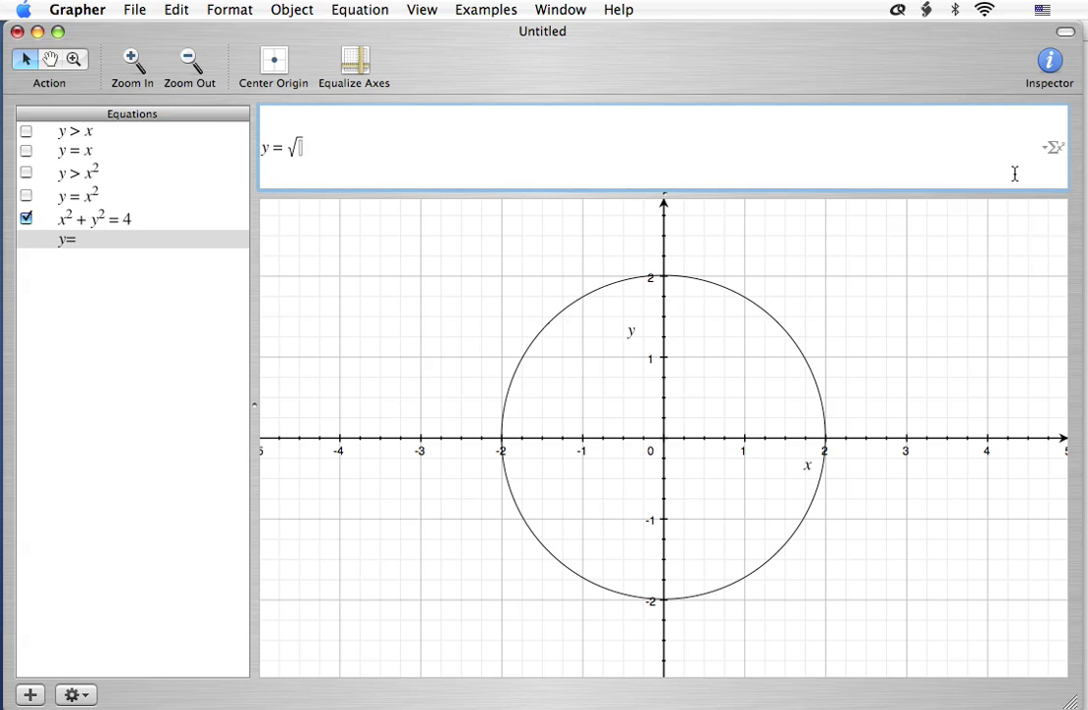
left_click(1052, 146)
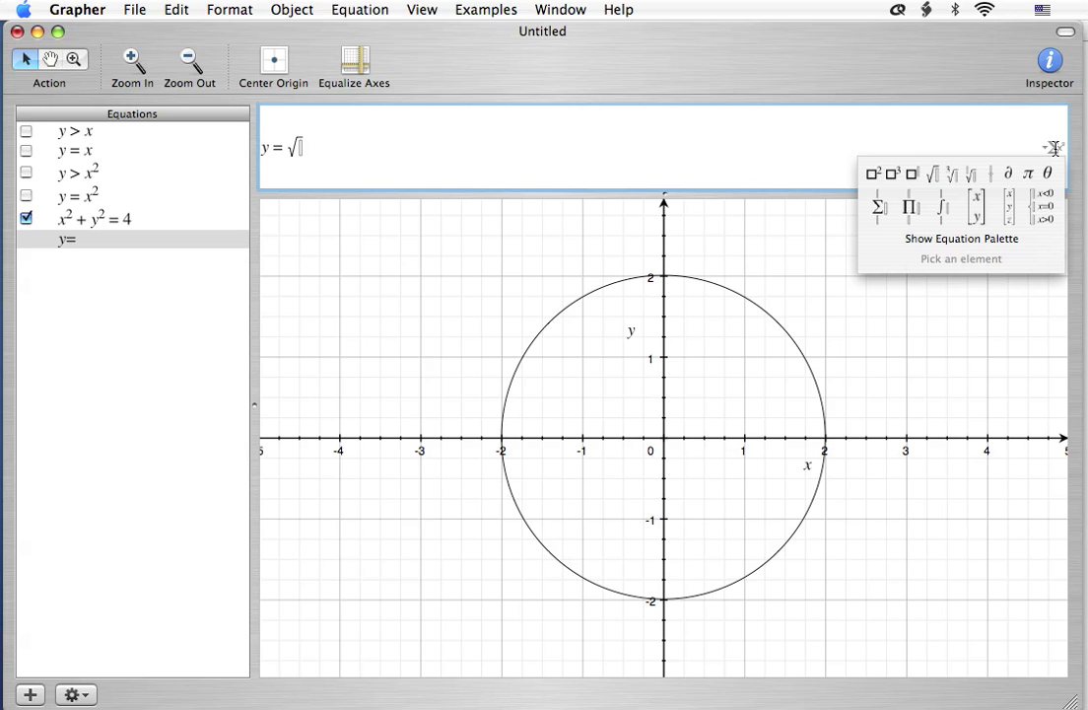
left_click(983, 239)
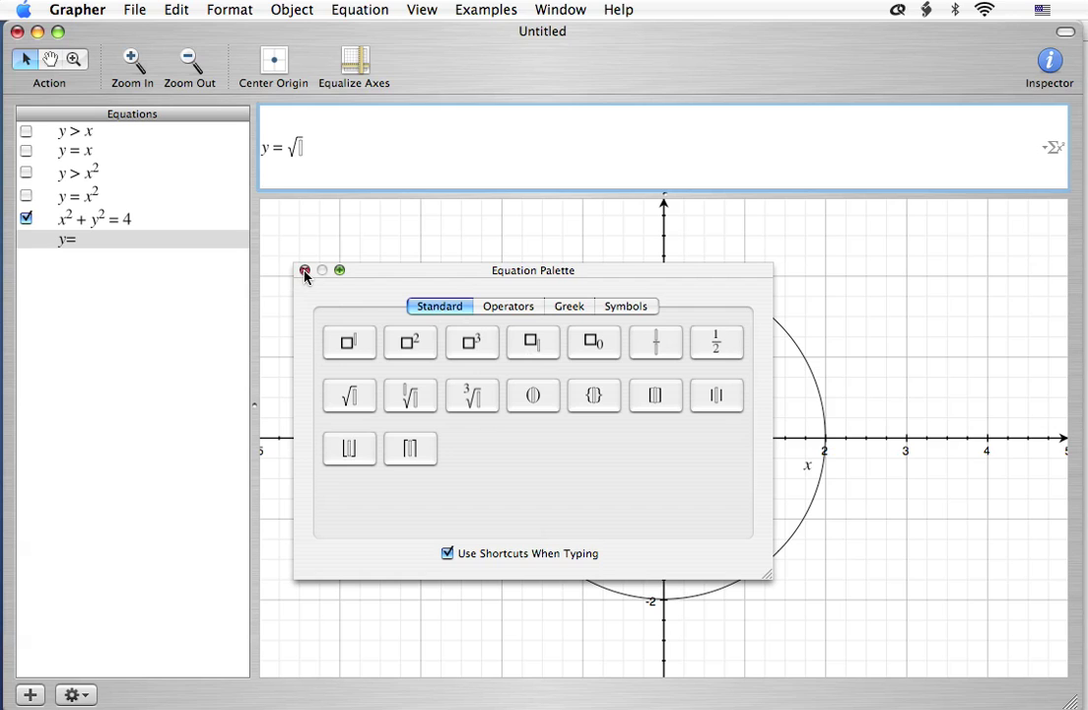
Fill the root with 4 - x² to plot y = √(4 - x²), and hide x² + y² = 4
left_click(305, 271)
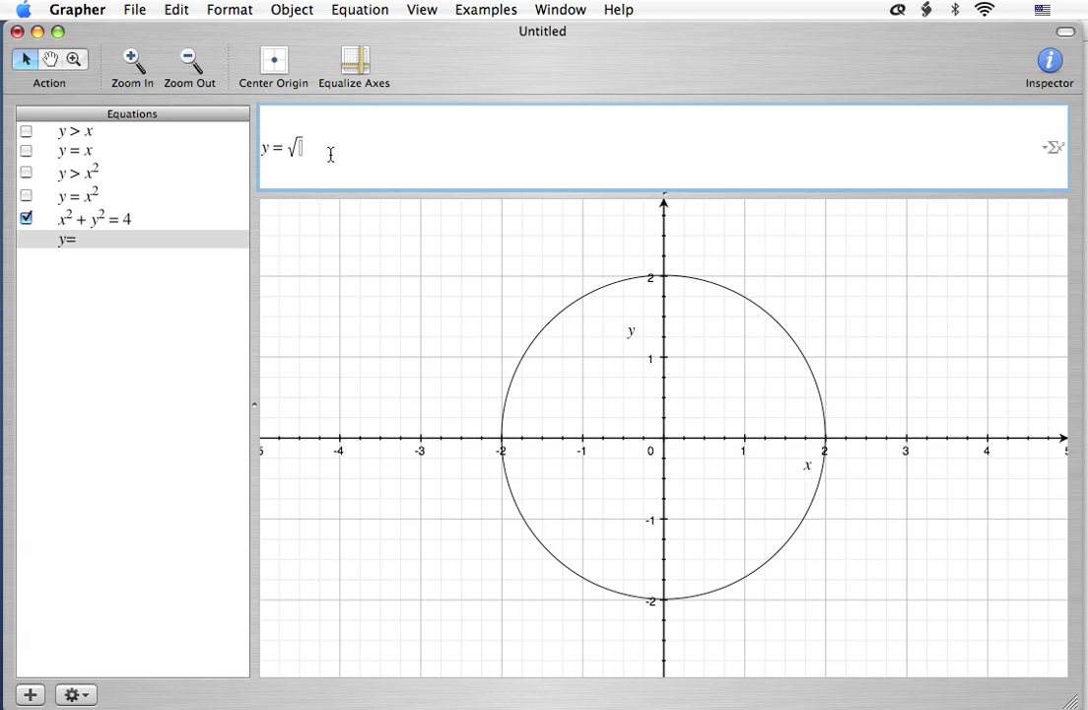
type("4 - x")
type("^2")
key("Return")
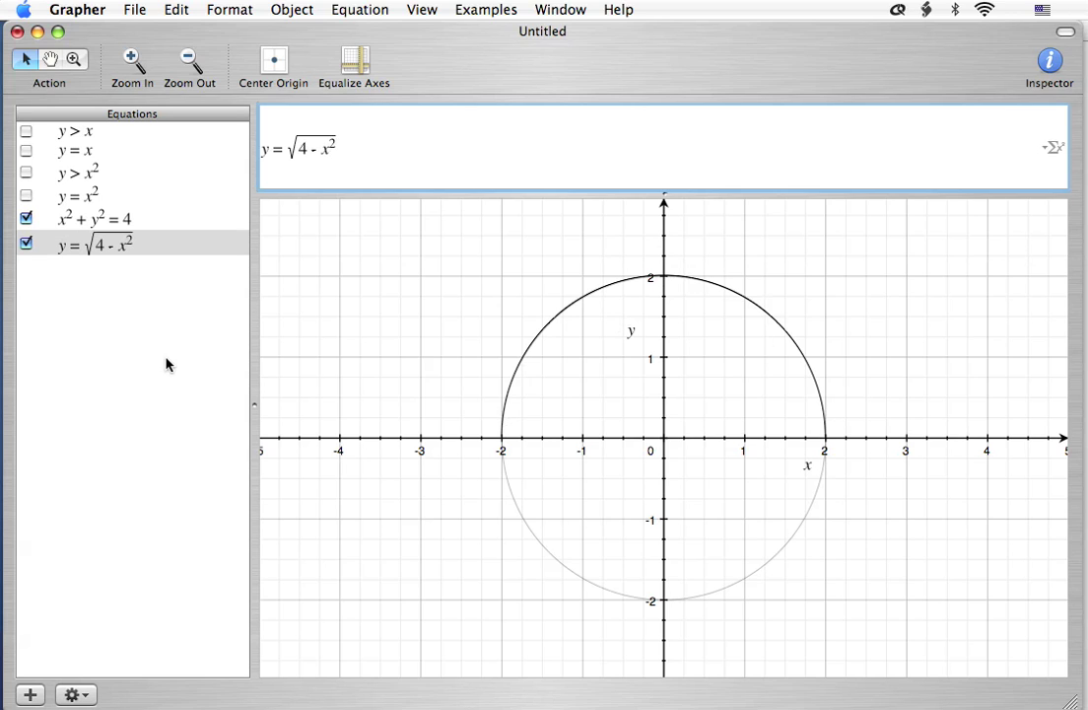
left_click(26, 218)
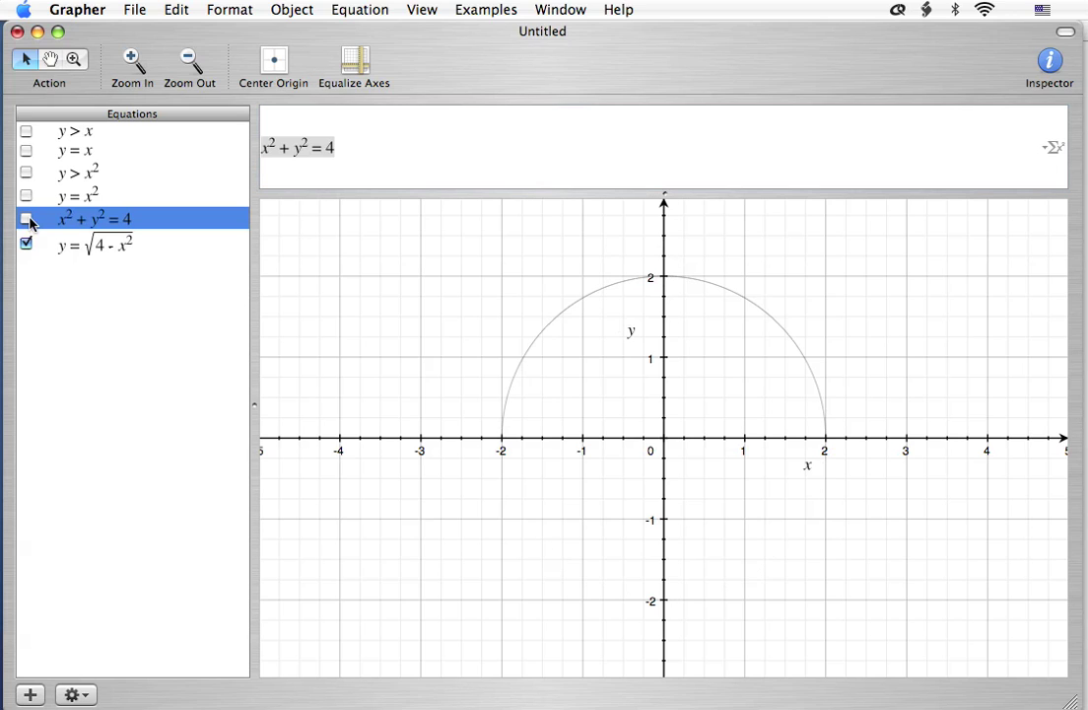
Give the y = √(4 - x²) upper semicircle the third dashed line pattern
left_click(103, 285)
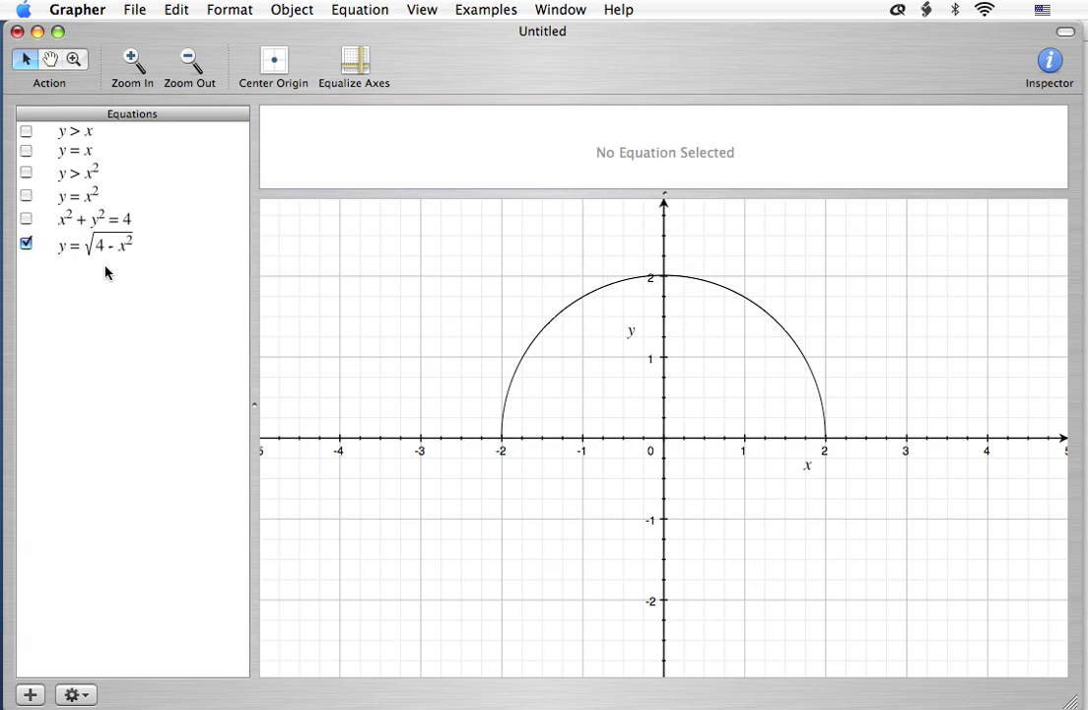
left_click(100, 246)
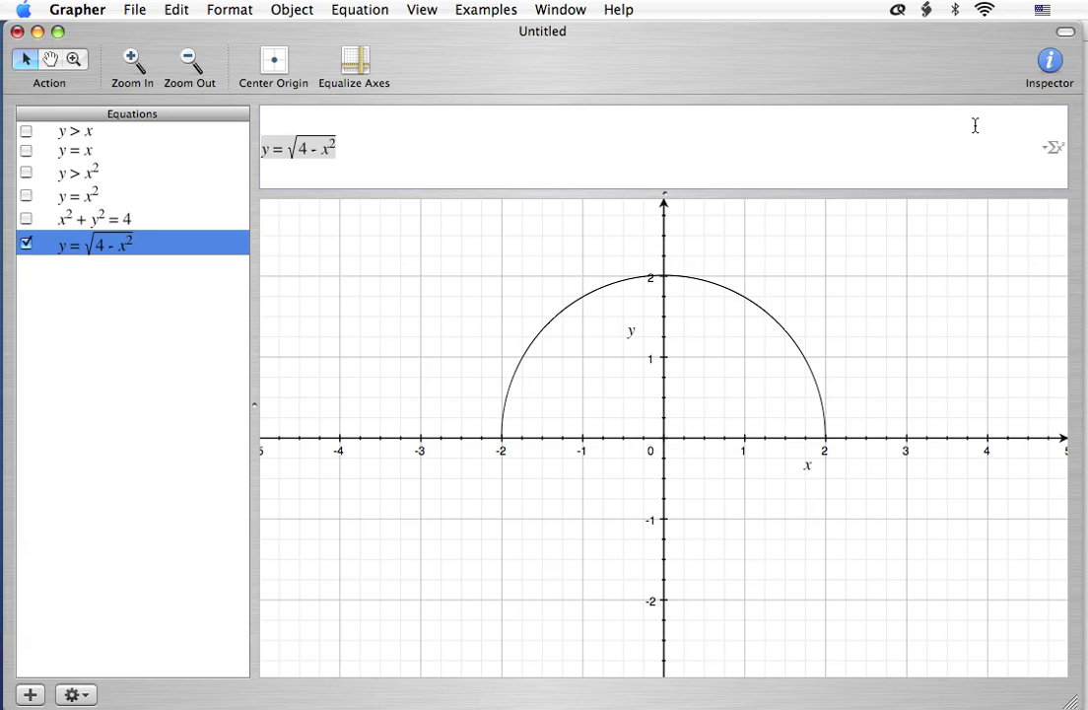
left_click(1050, 64)
left_click(687, 155)
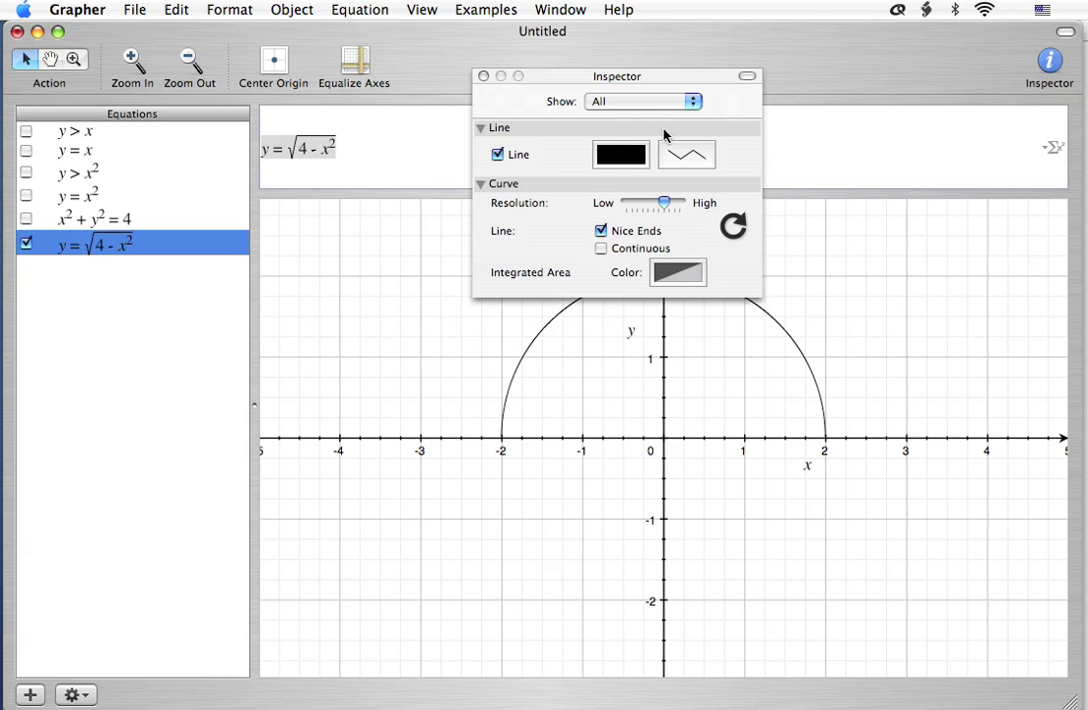
left_click(597, 232)
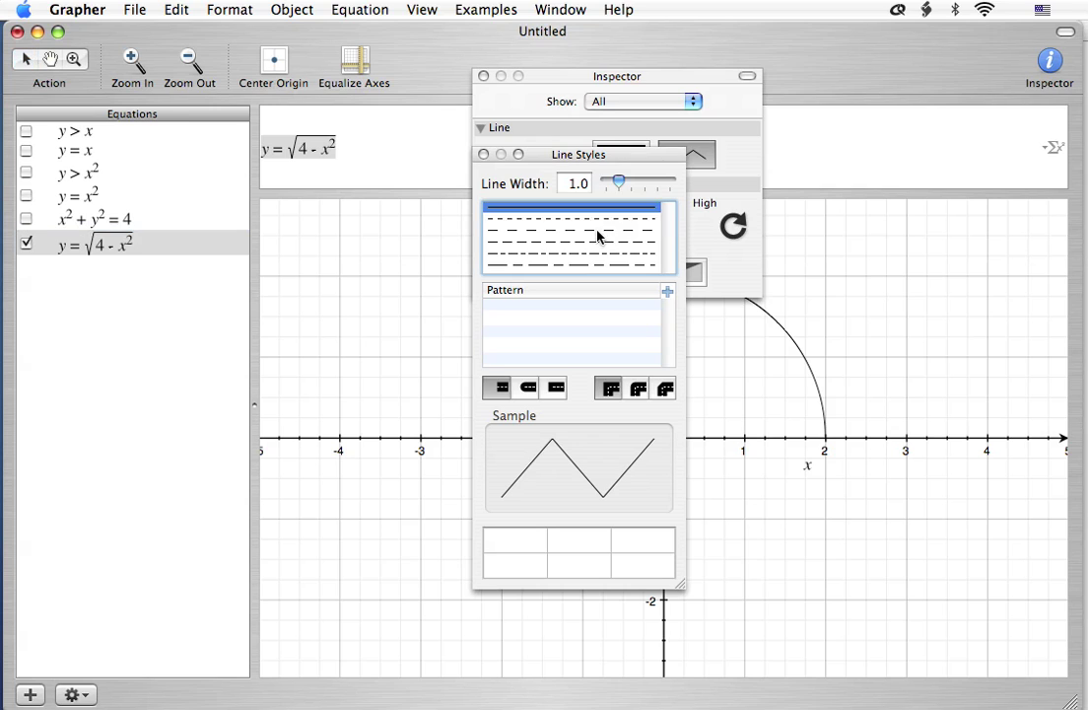
left_click(483, 155)
left_click(483, 77)
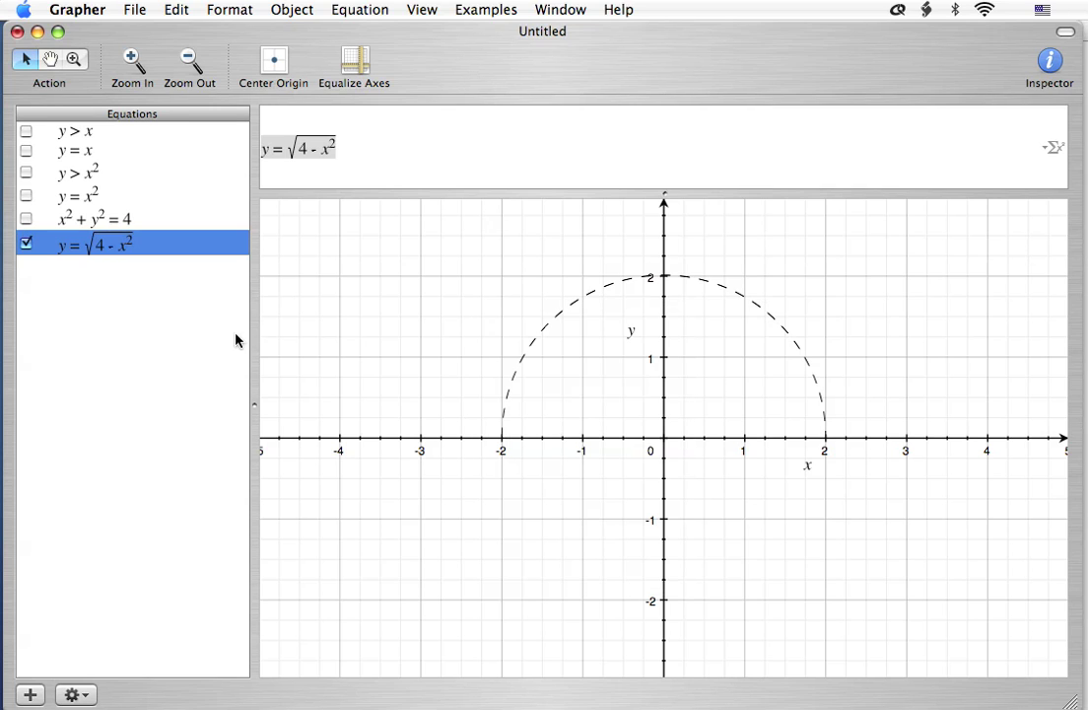
left_click(149, 274)
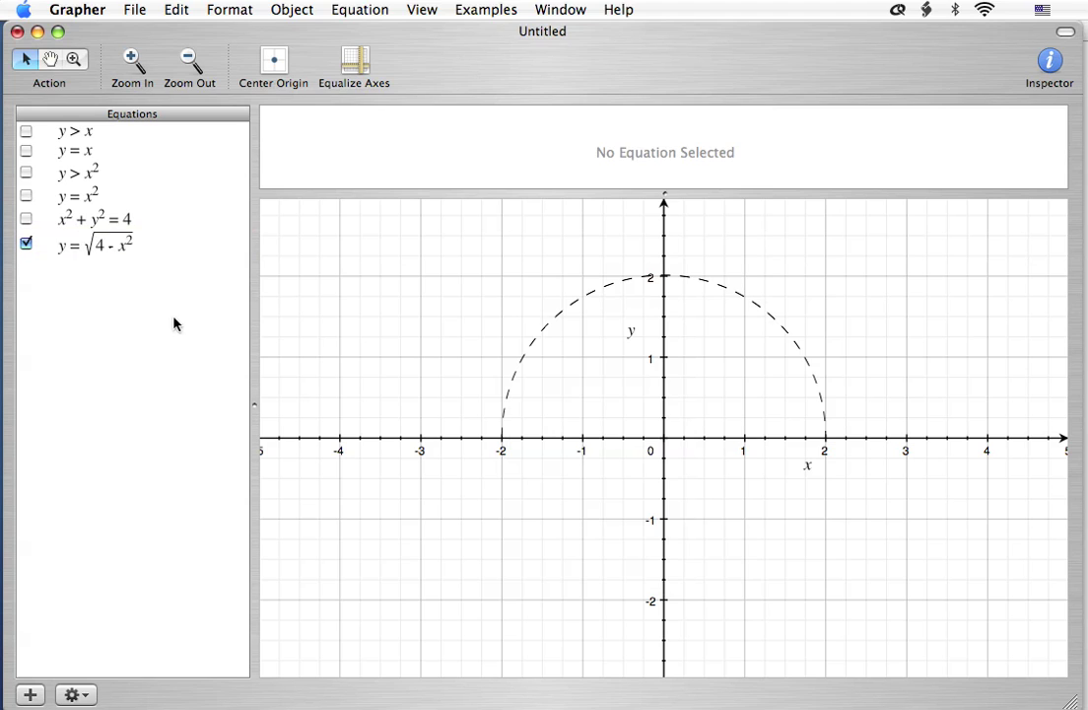
left_click(95, 253)
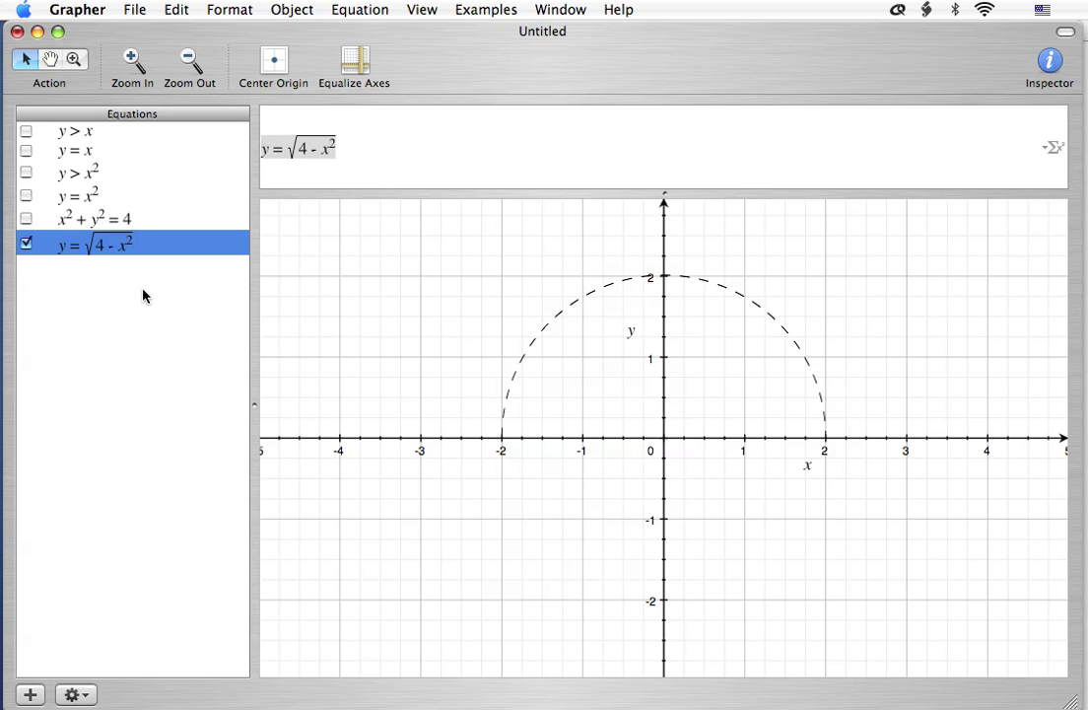
Copy the semicircle formula into a new equation and negate it to y = -√(4 - x²)
left_click_drag(333, 143, 259, 126)
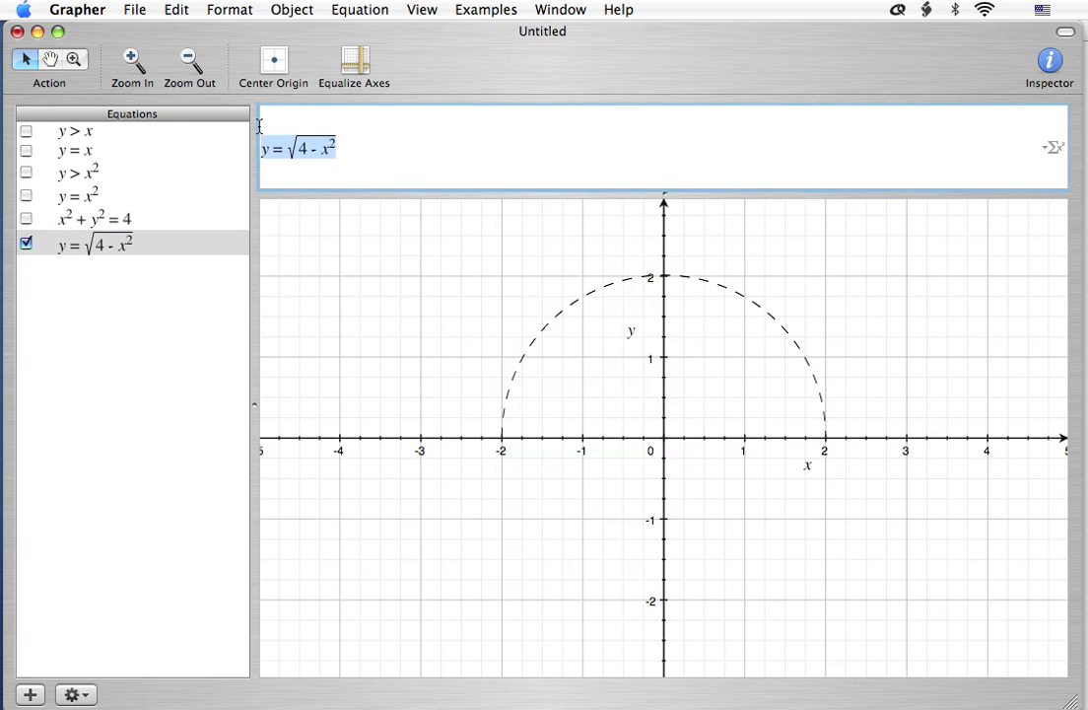
key("super+shift+n")
key("BackSpace")
key("BackSpace")
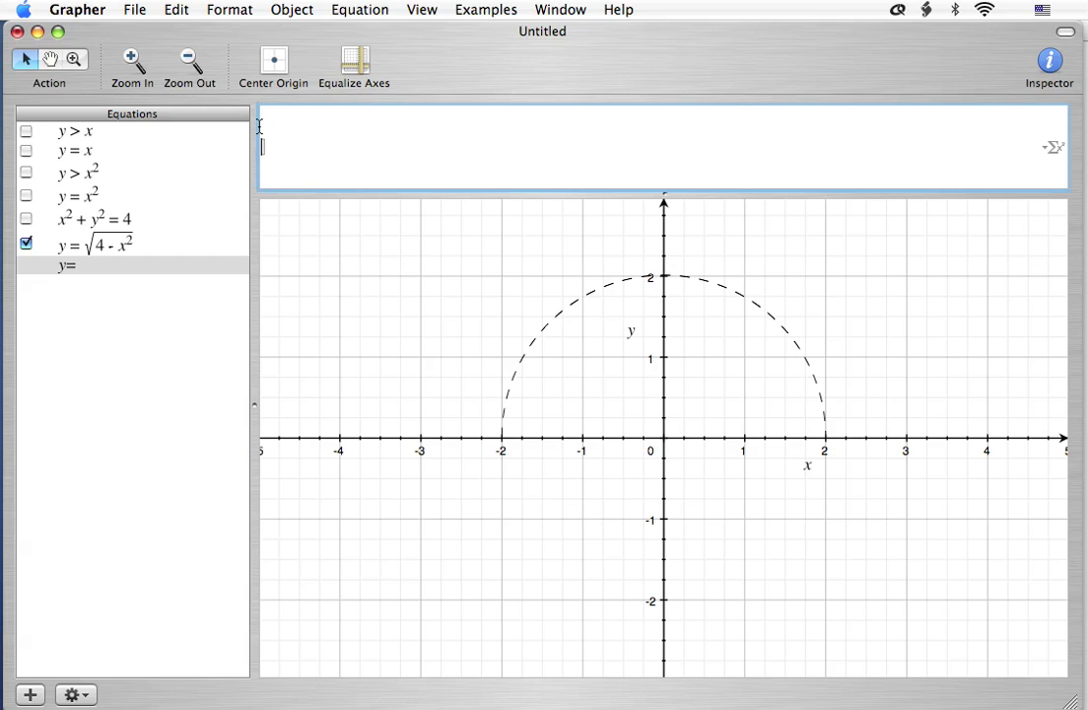
type("y=√(4-x^2)")
key("Left")
key("Left")
key("Left")
key("Left")
key("Left")
type("-")
key("Return")
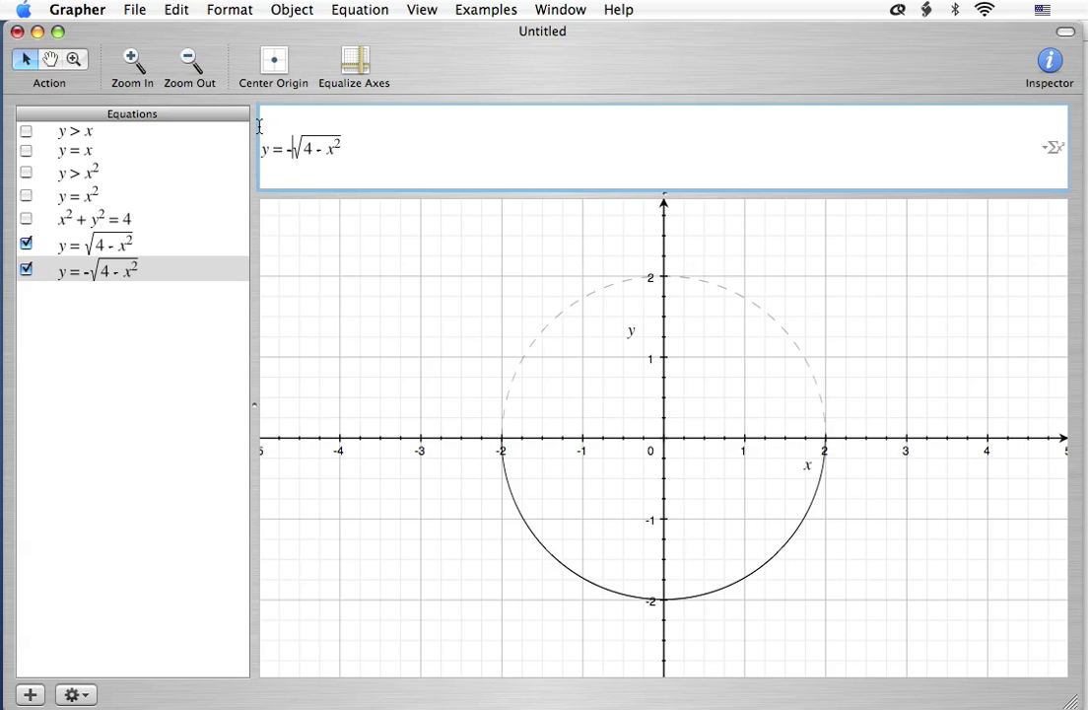
Give the y = -√(4 - x²) lower semicircle a dashed line style
left_click(163, 272)
left_click(1050, 61)
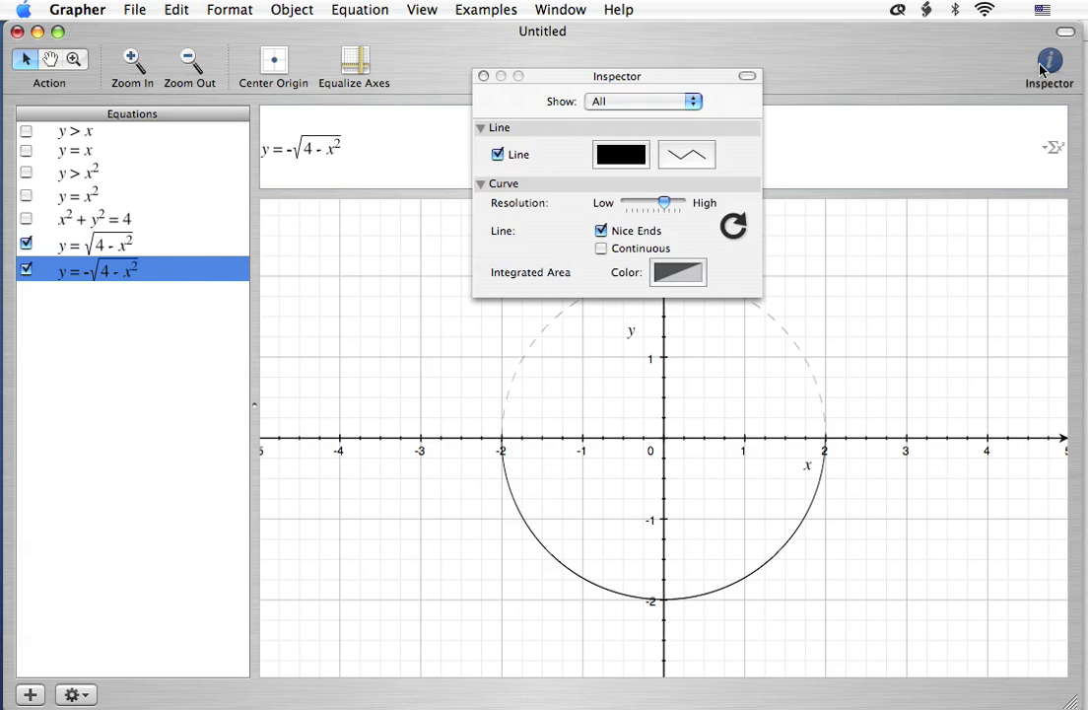
left_click(690, 158)
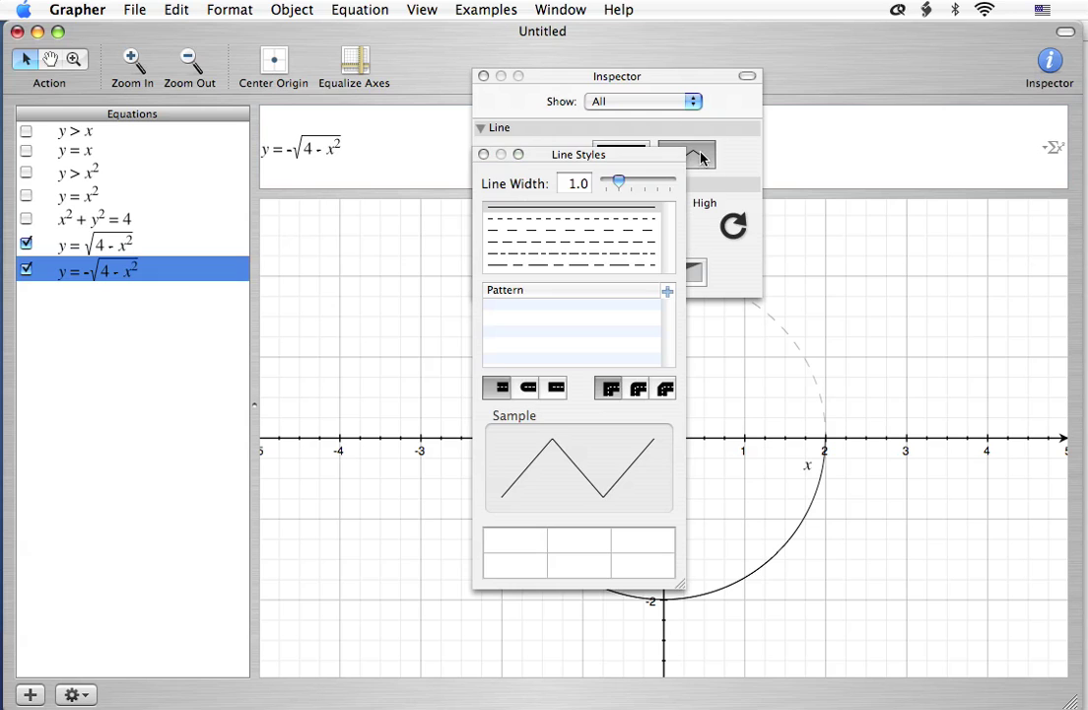
left_click(600, 229)
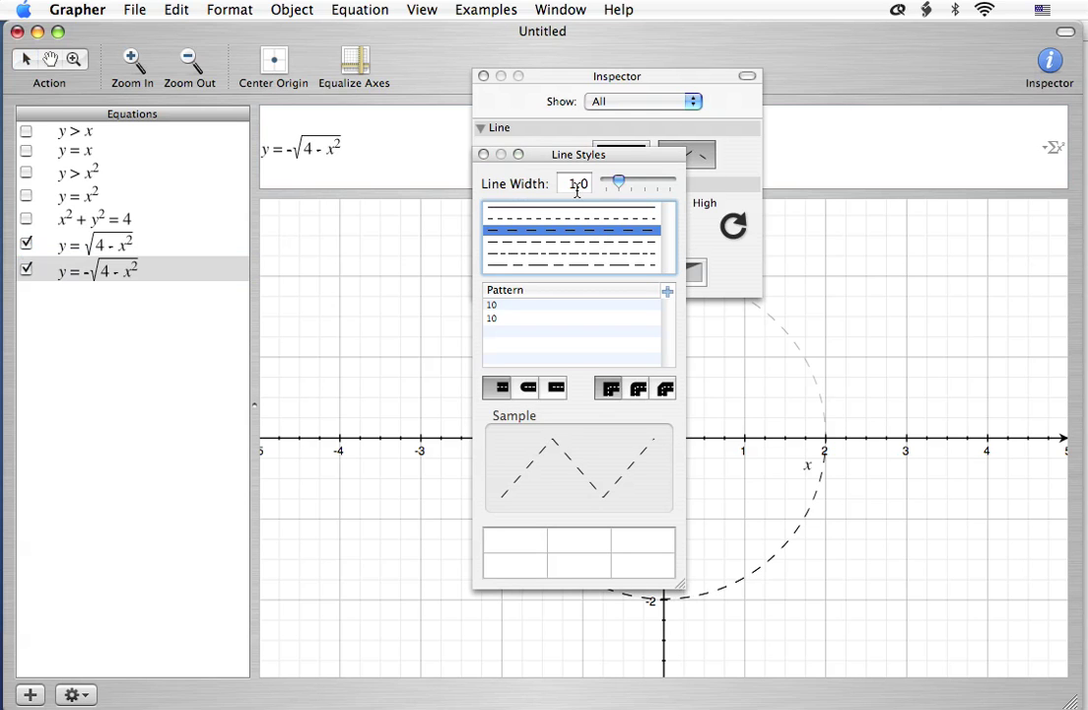
left_click(483, 154)
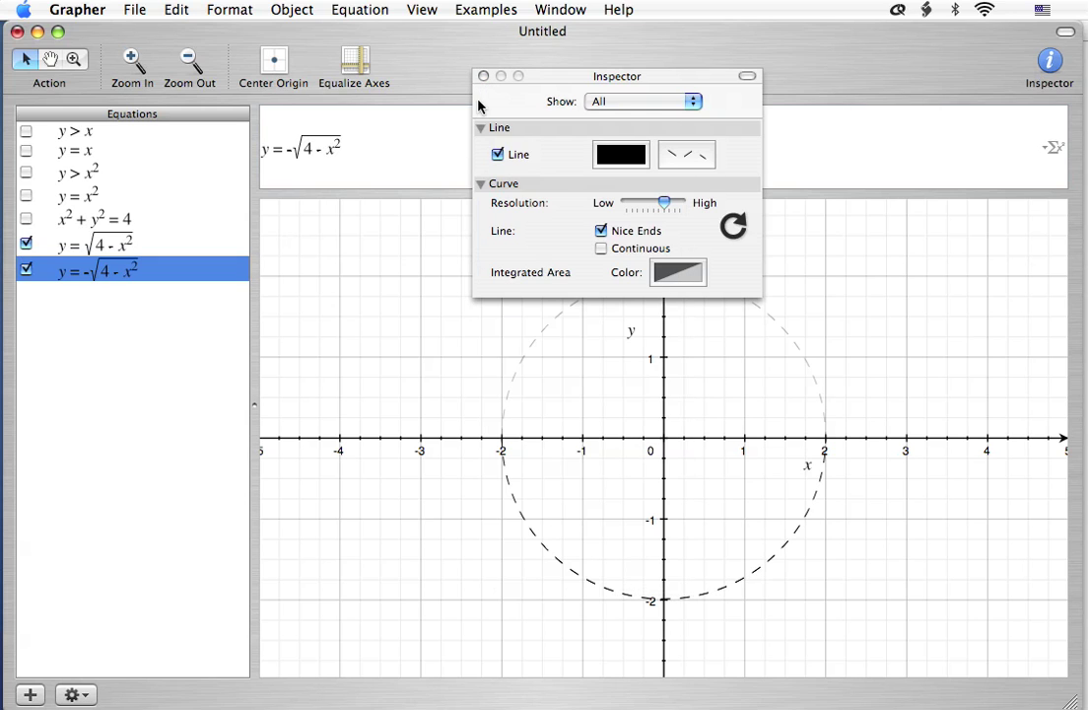
left_click(482, 77)
left_click(86, 337)
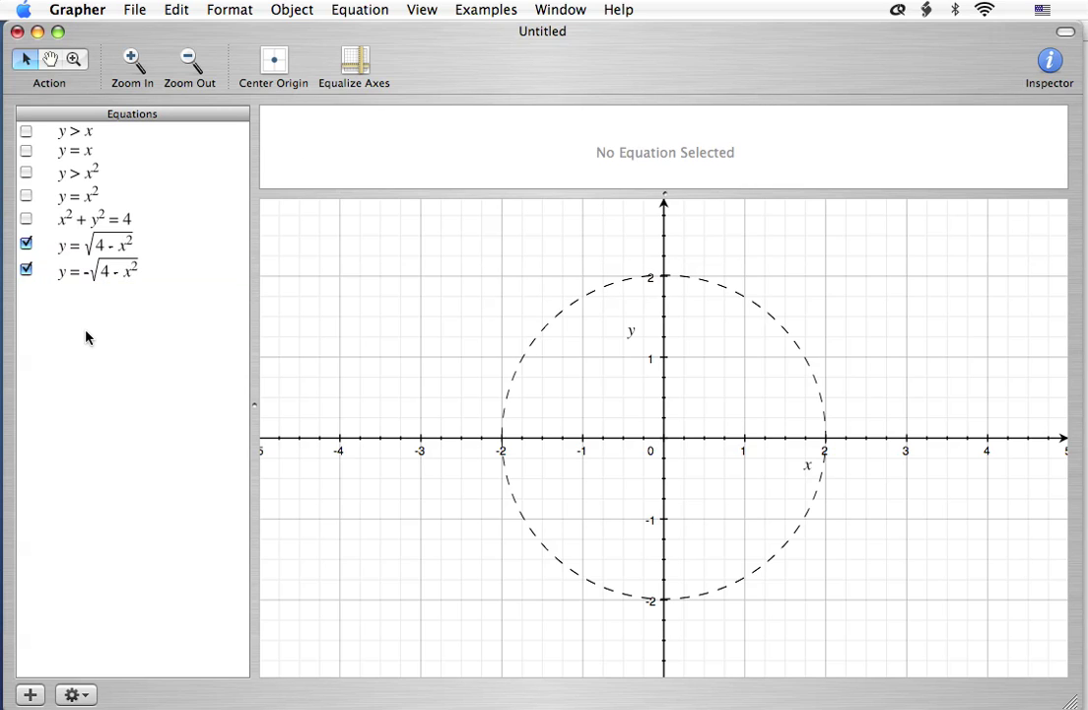
left_click(90, 273)
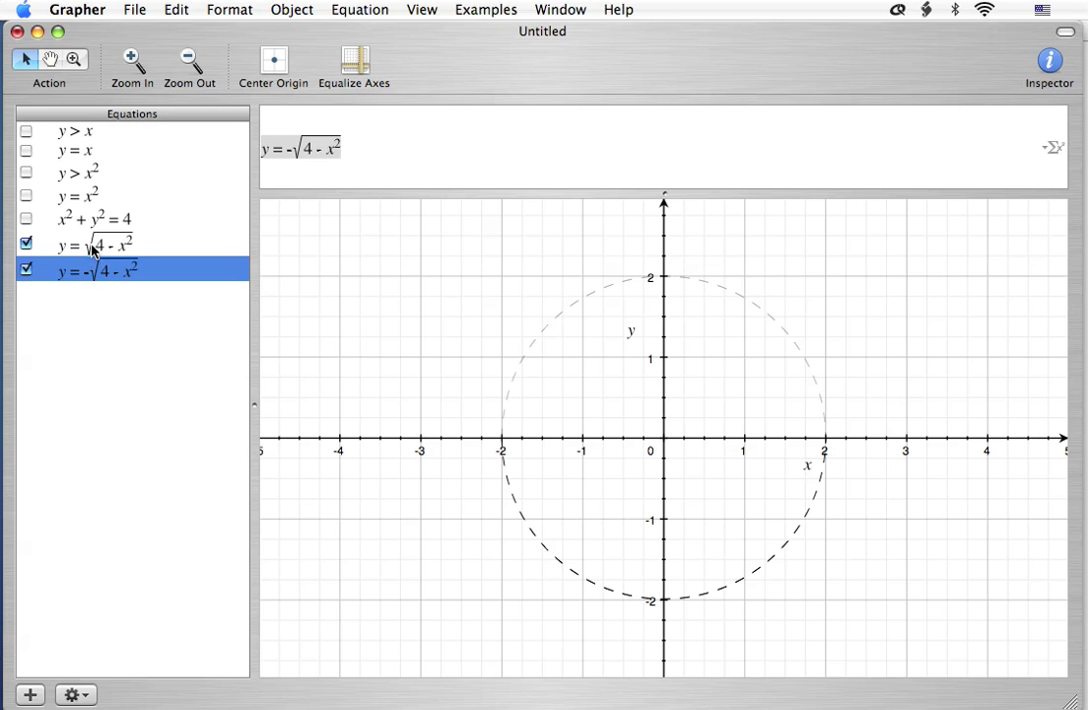
Set both y = ±√(4 - x²) half-circles to the 10/5 dash pattern
left_click(87, 243, "shift")
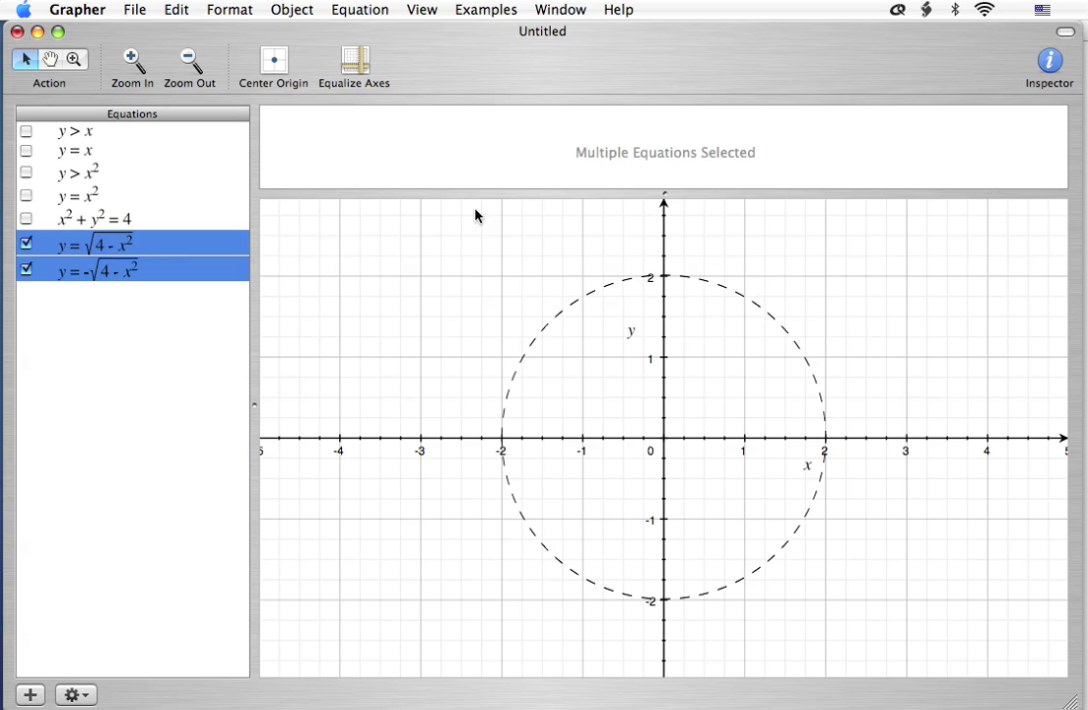
left_click(214, 283)
left_click(209, 272)
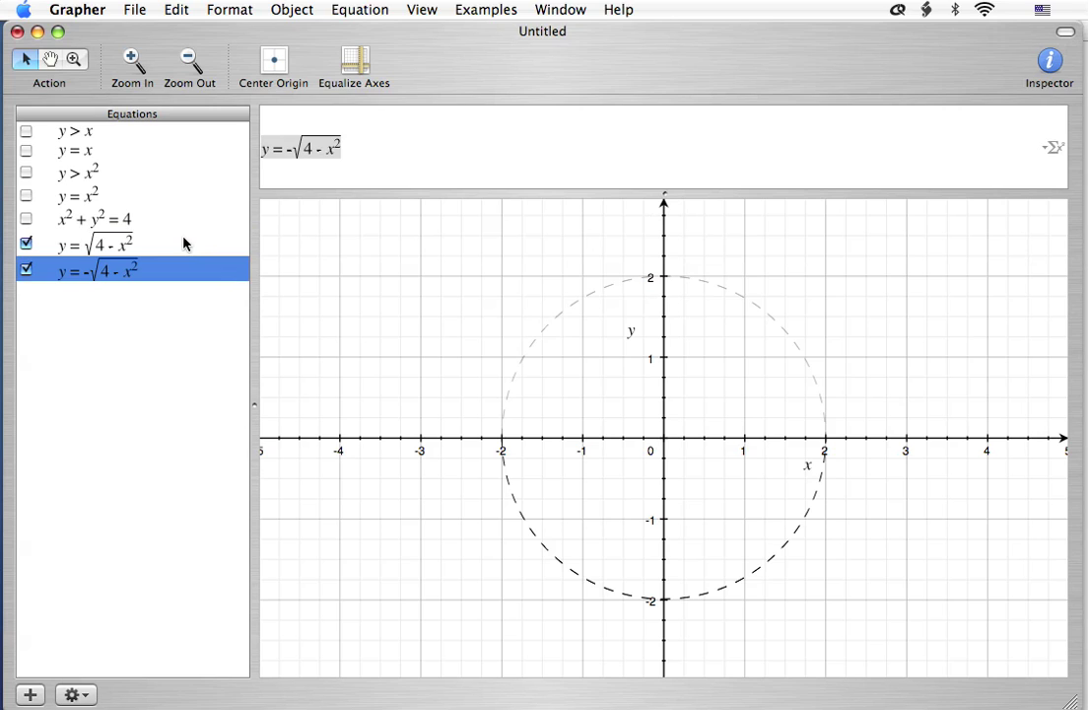
left_click(184, 245, "shift")
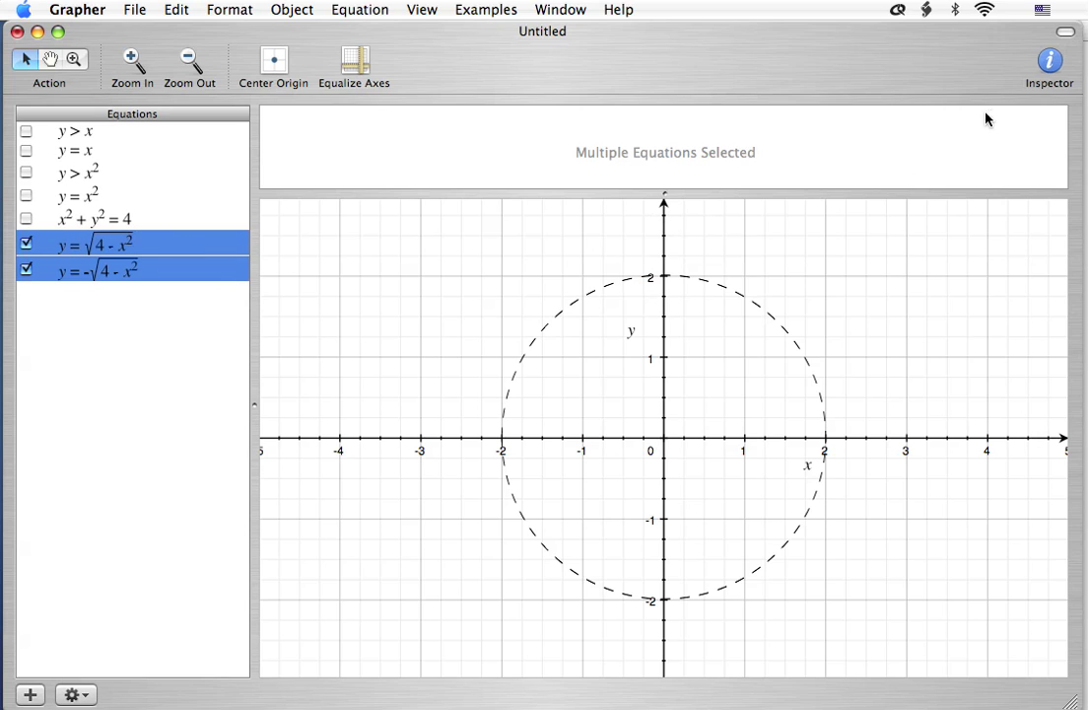
left_click(1050, 63)
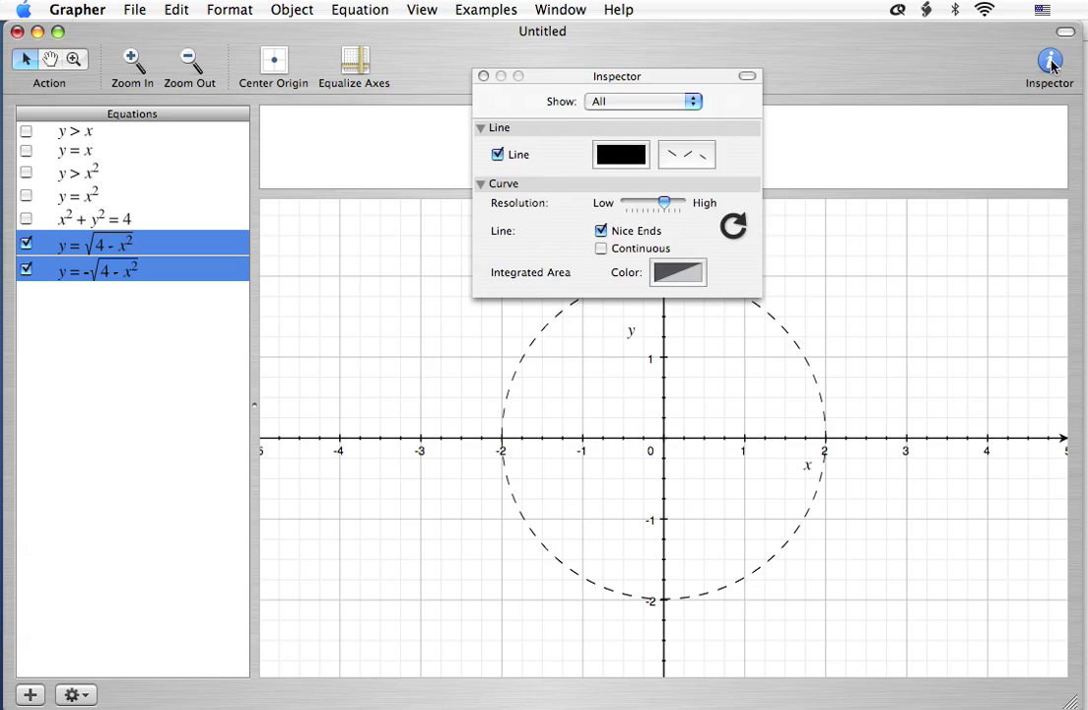
left_click(690, 154)
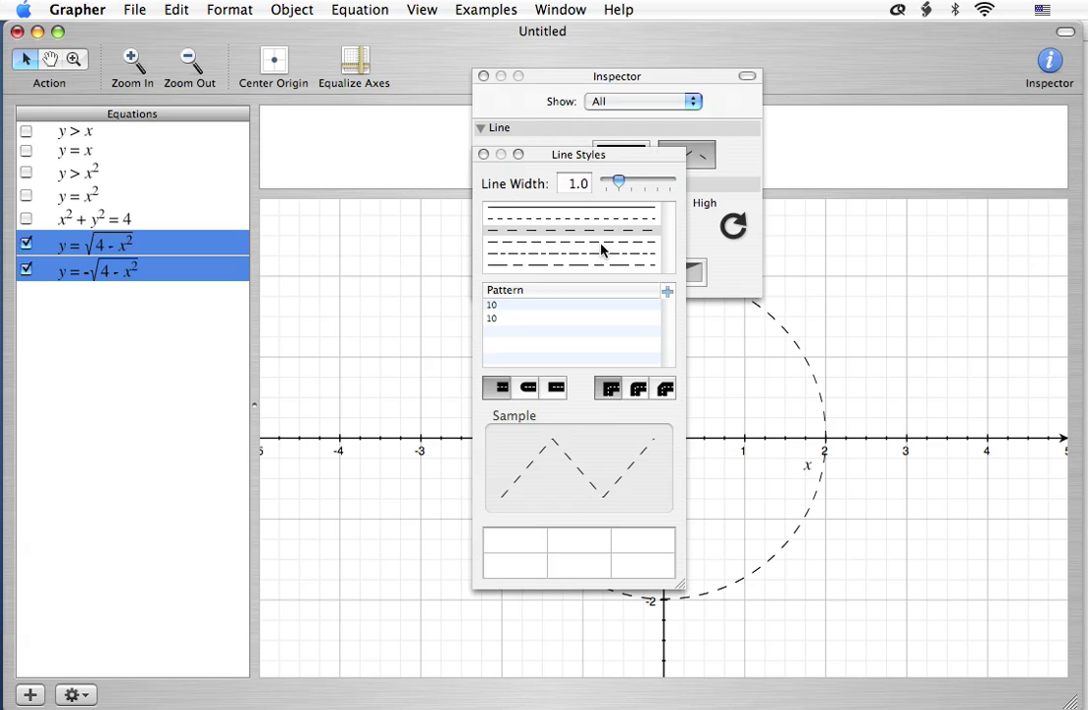
left_click(601, 243)
left_click(601, 243)
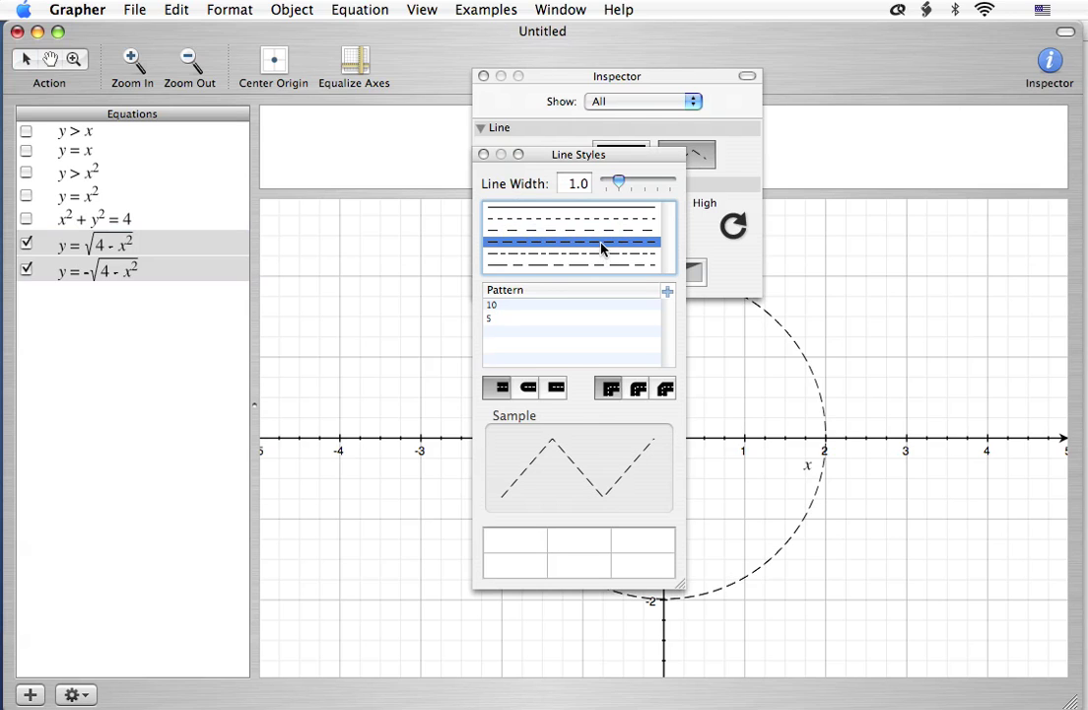
left_click(598, 253)
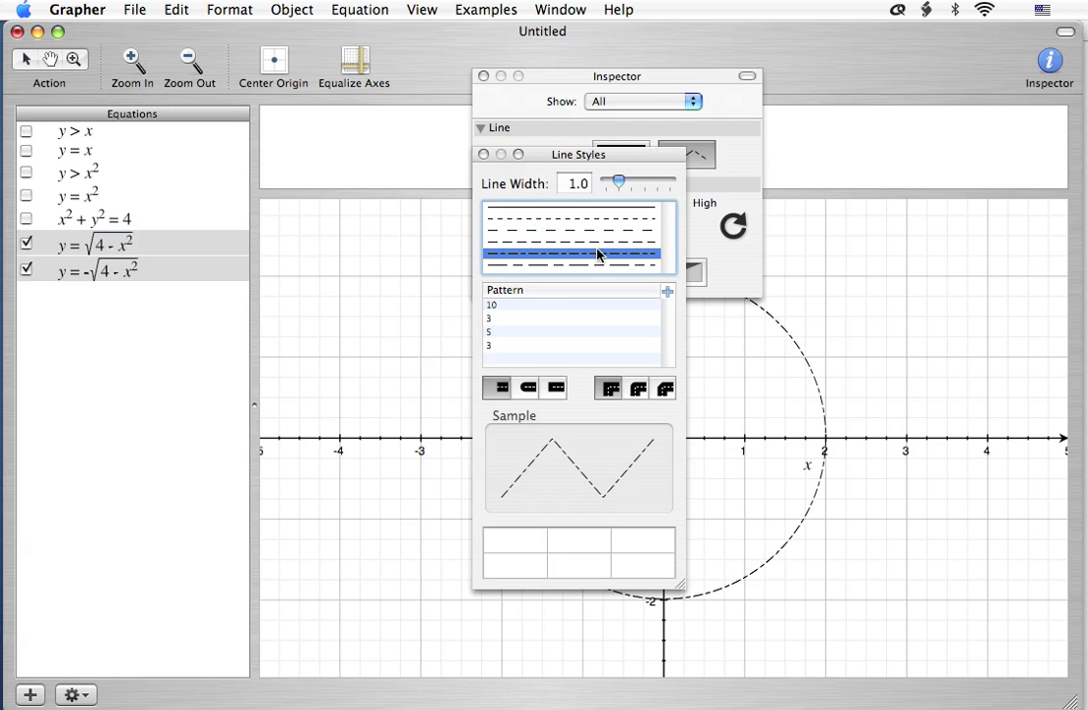
left_click(600, 243)
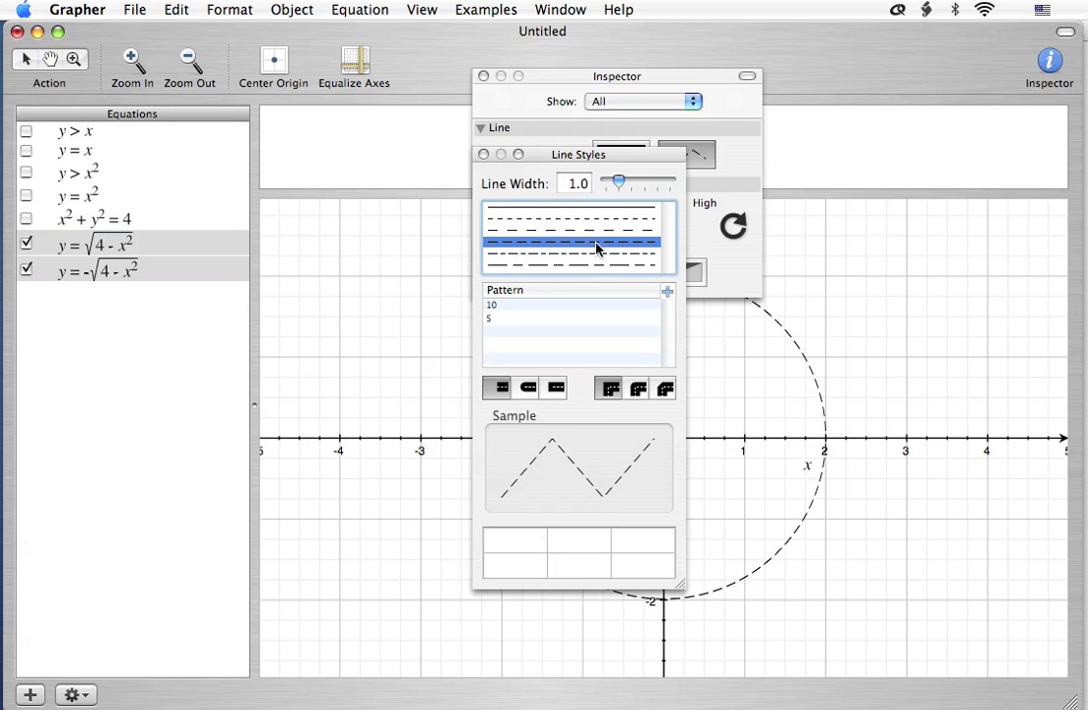
left_click(484, 155)
left_click(484, 77)
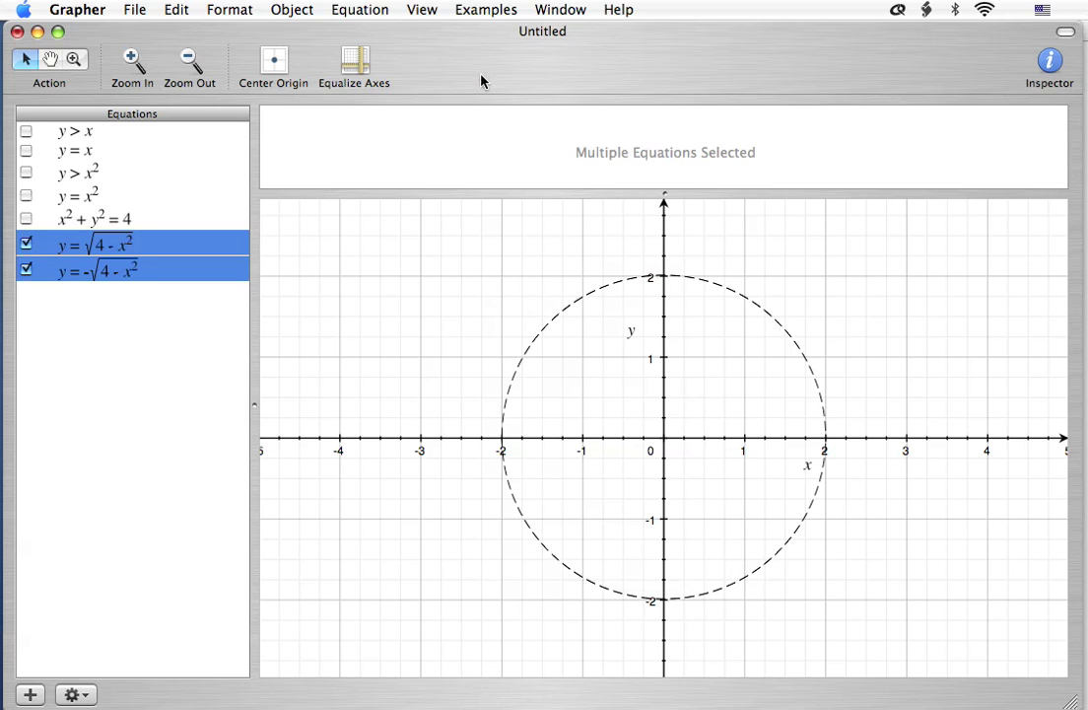
left_click(145, 322)
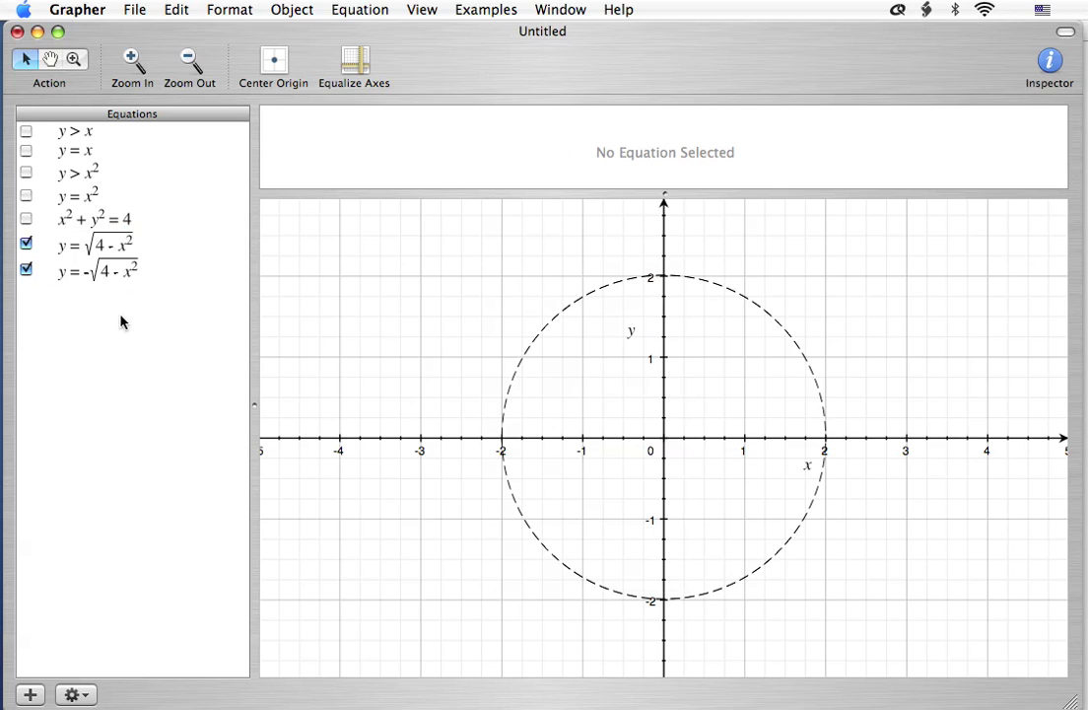
Edit x² + y² = 4 into the inequality x² + y² < 4 to fill the disk
left_click(88, 215)
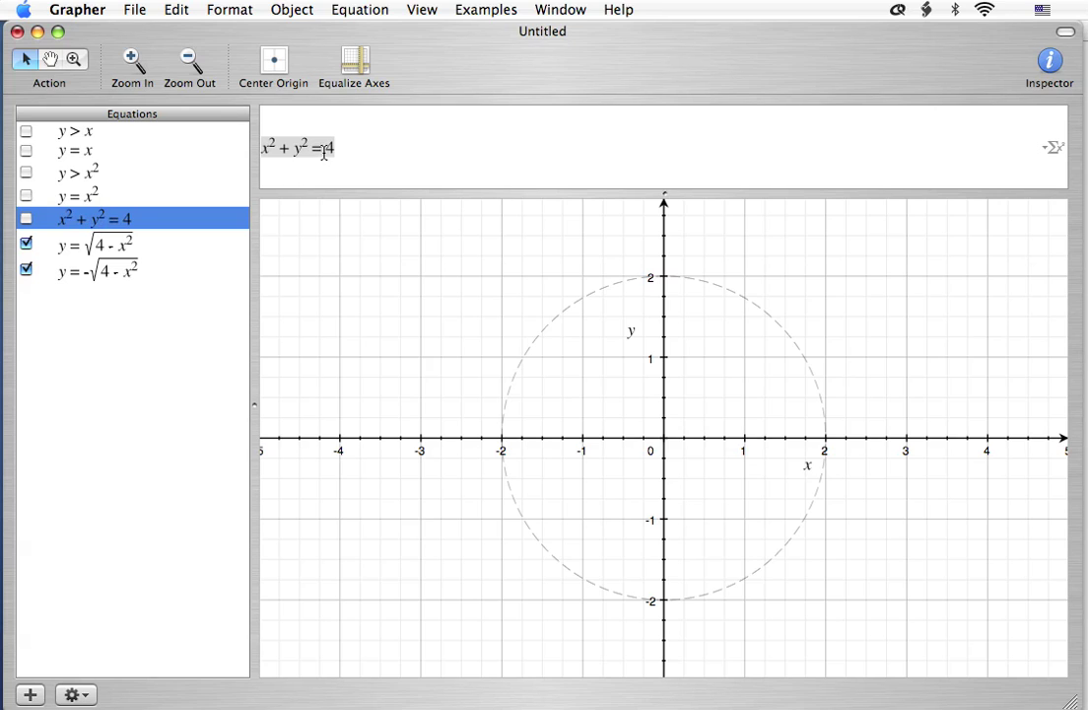
left_click(279, 133)
key("BackSpace")
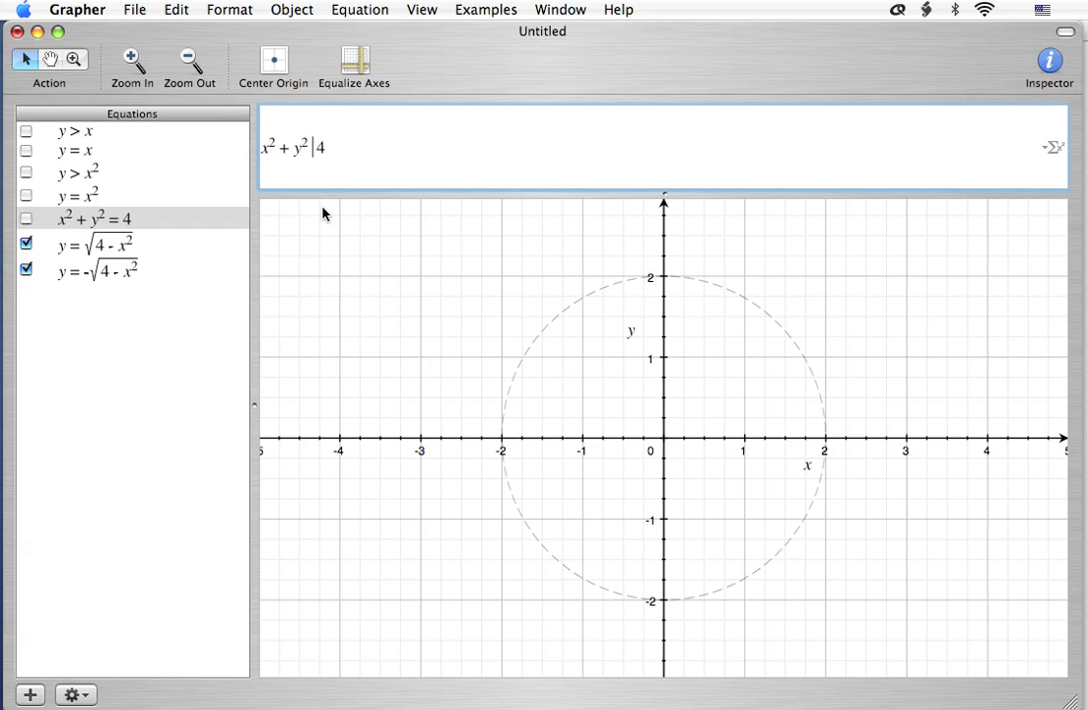
type("<")
key("Return")
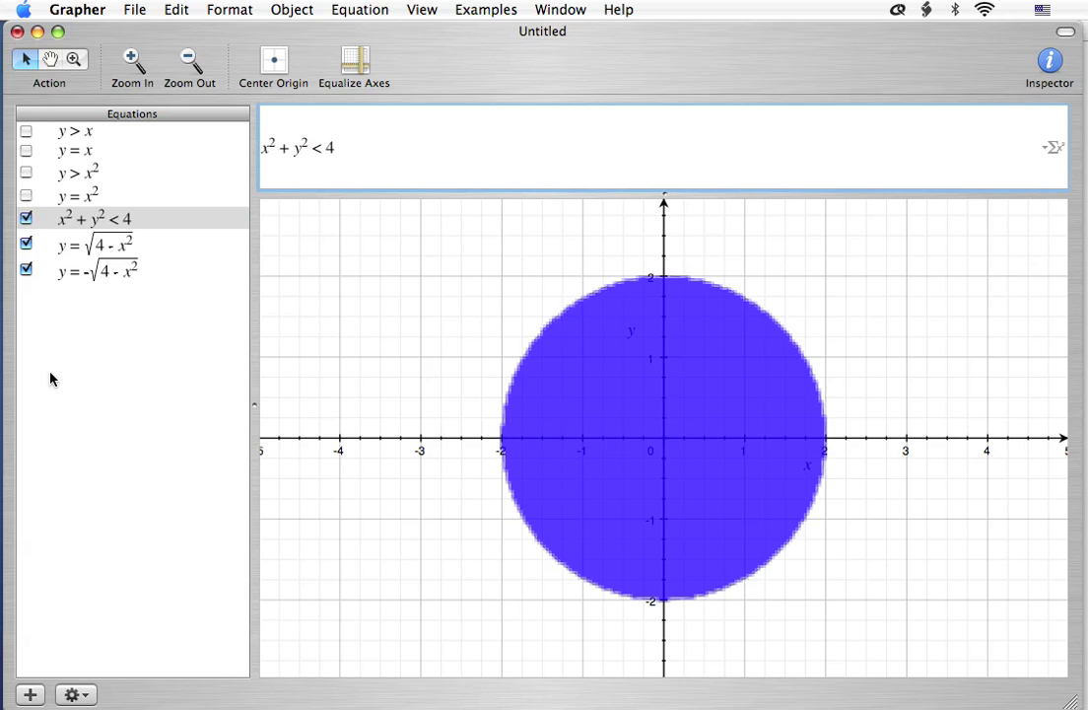
left_click(89, 220)
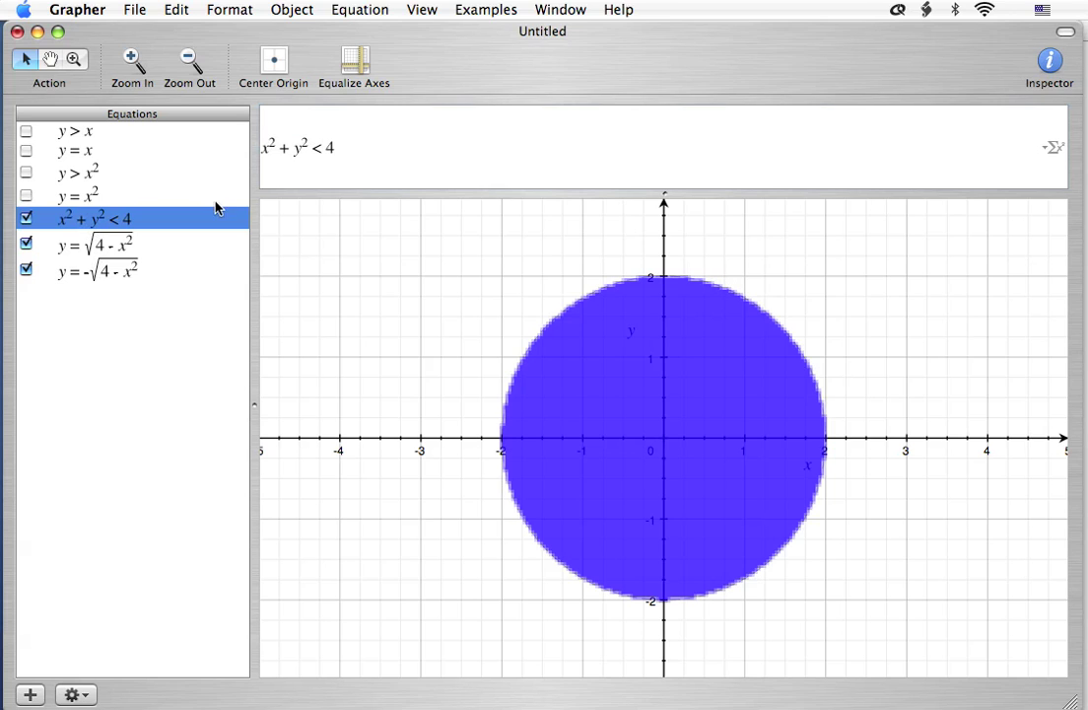
Give the x² + y² < 4 disk 54% opacity and High resolution, and redraw it
left_click(1048, 60)
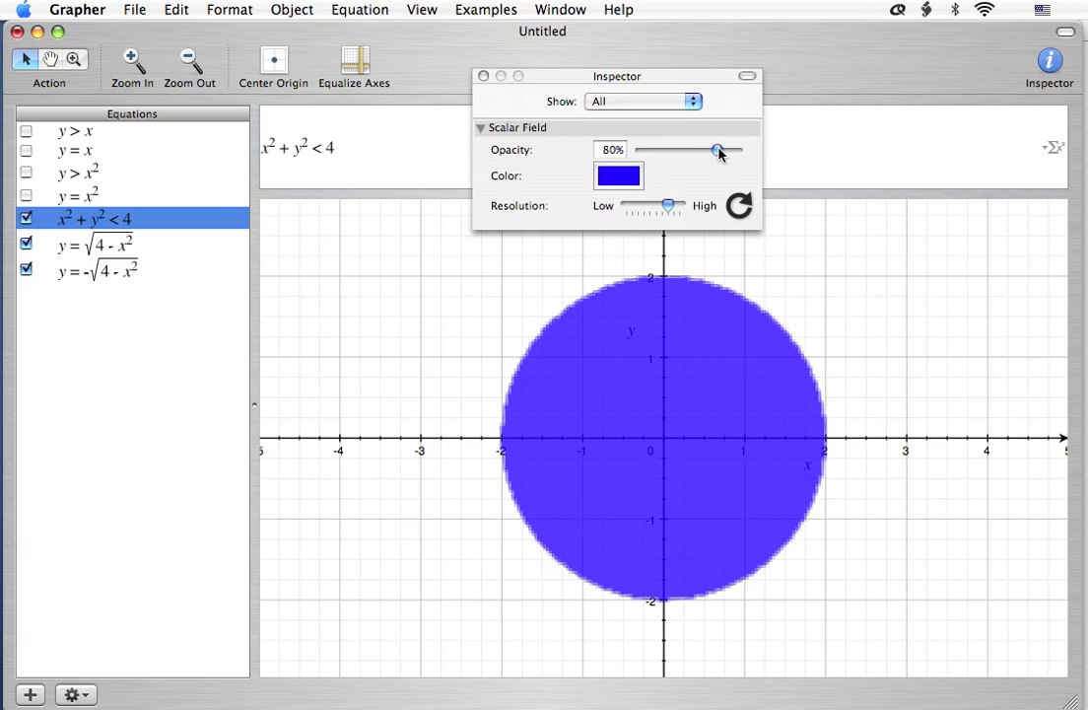
left_click_drag(718, 150, 752, 155)
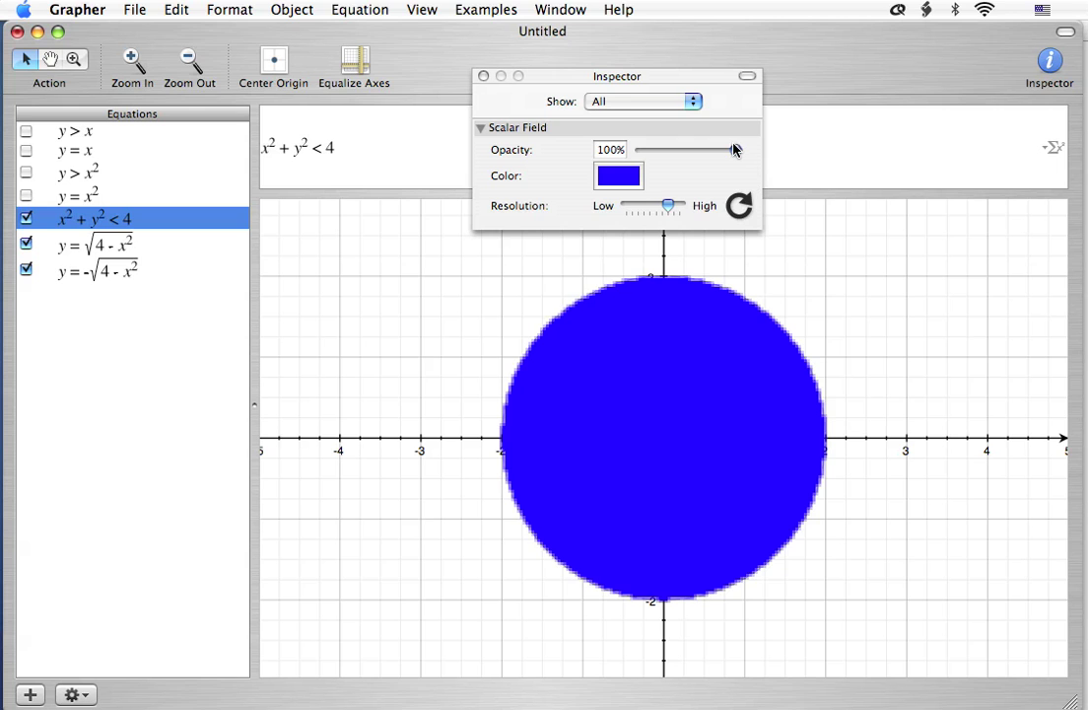
left_click_drag(735, 149, 691, 166)
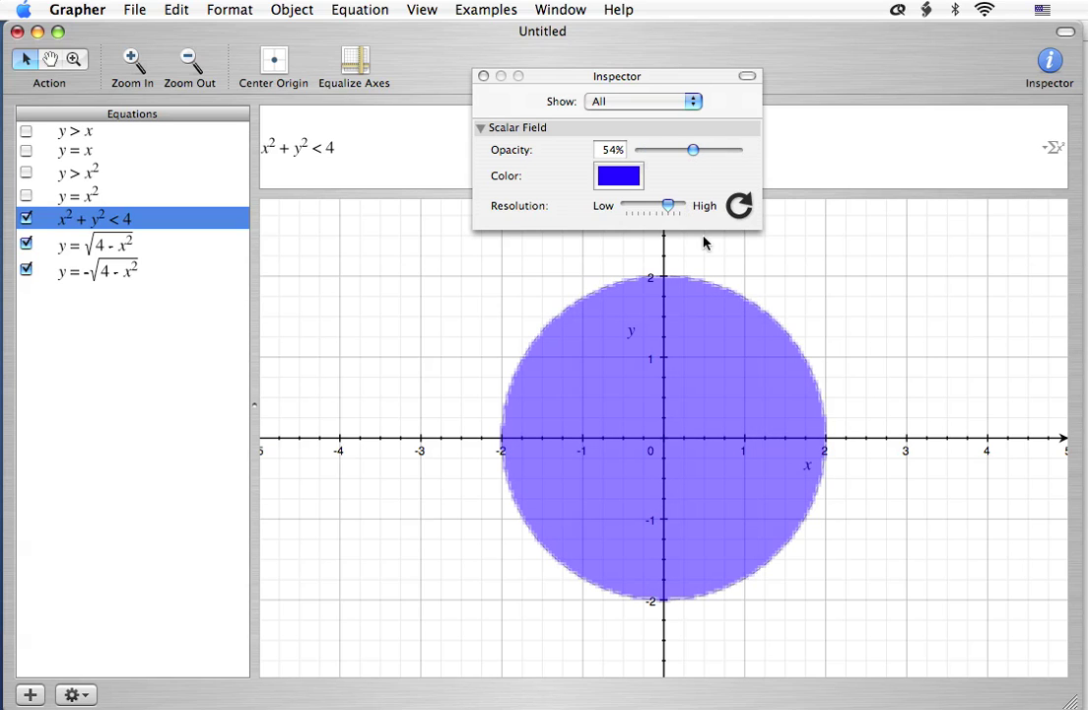
left_click_drag(673, 209, 694, 211)
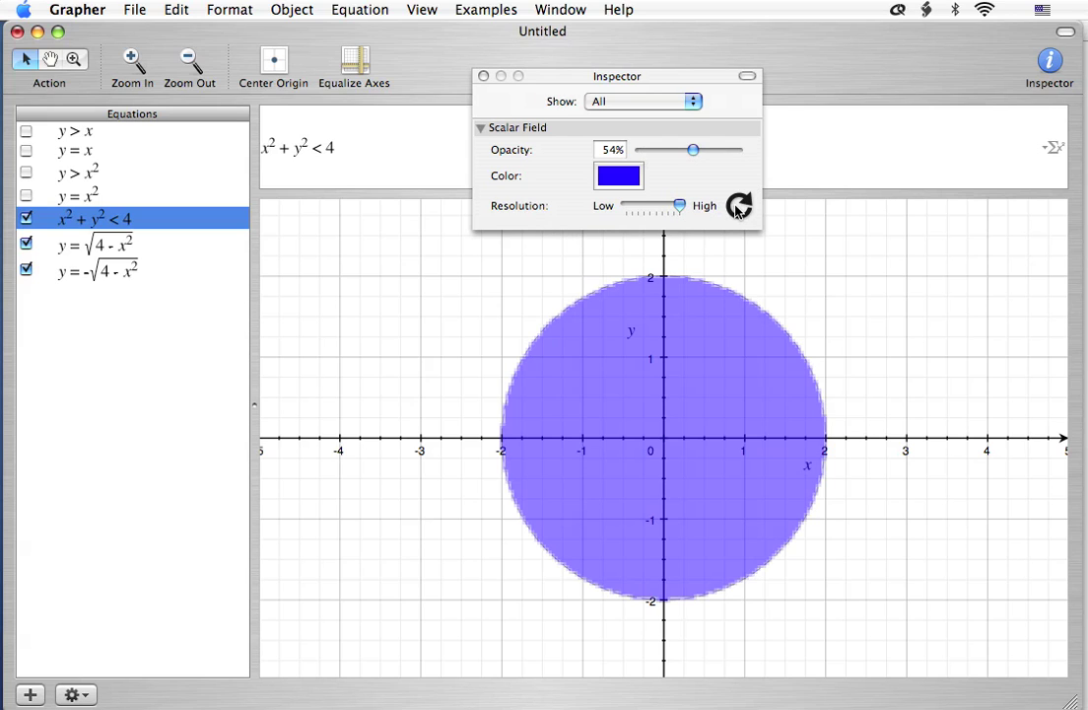
left_click(738, 207)
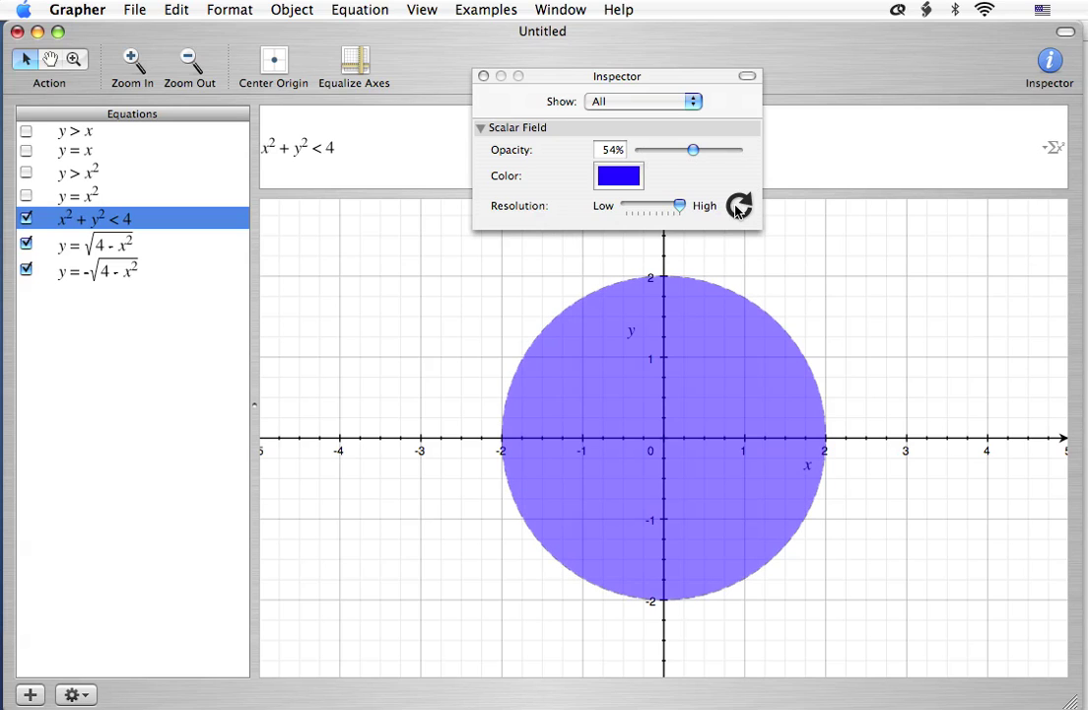
left_click(483, 76)
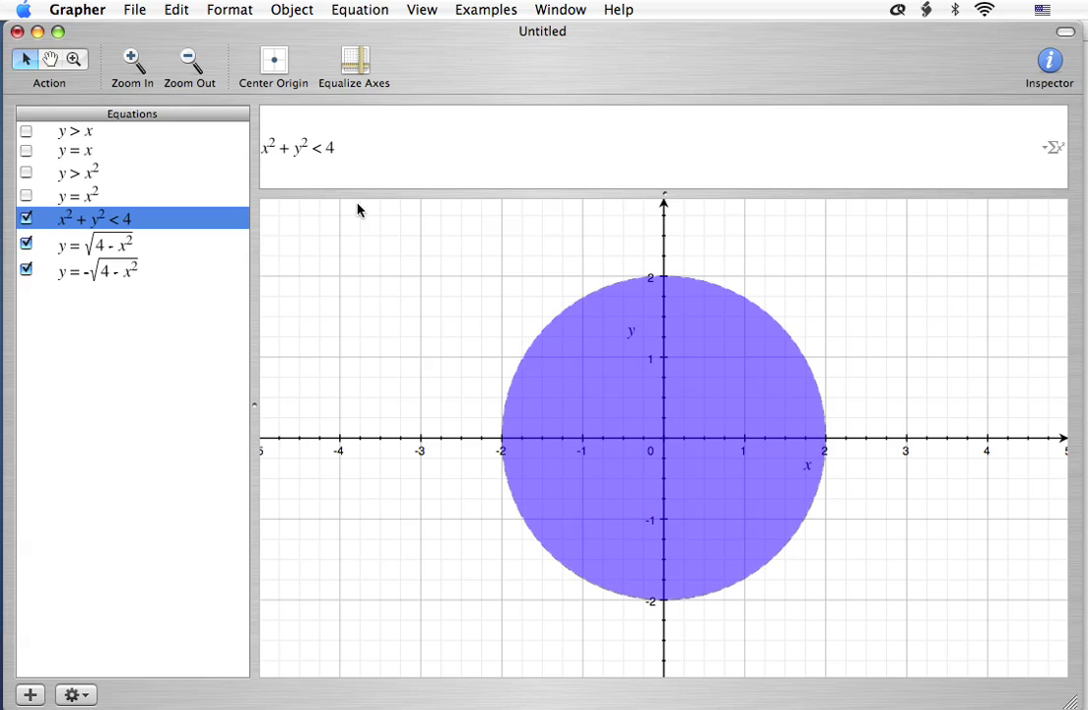
left_click(155, 408)
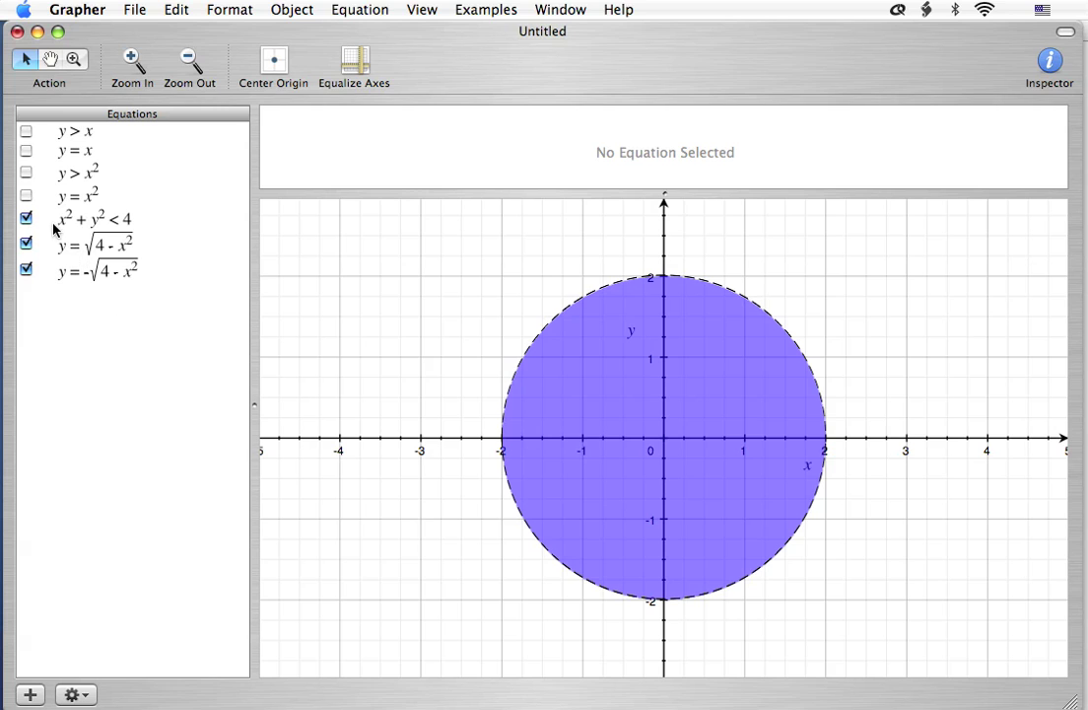
Turn the y > x² shading and the y = x² parabola back on over the disk
left_click(26, 172)
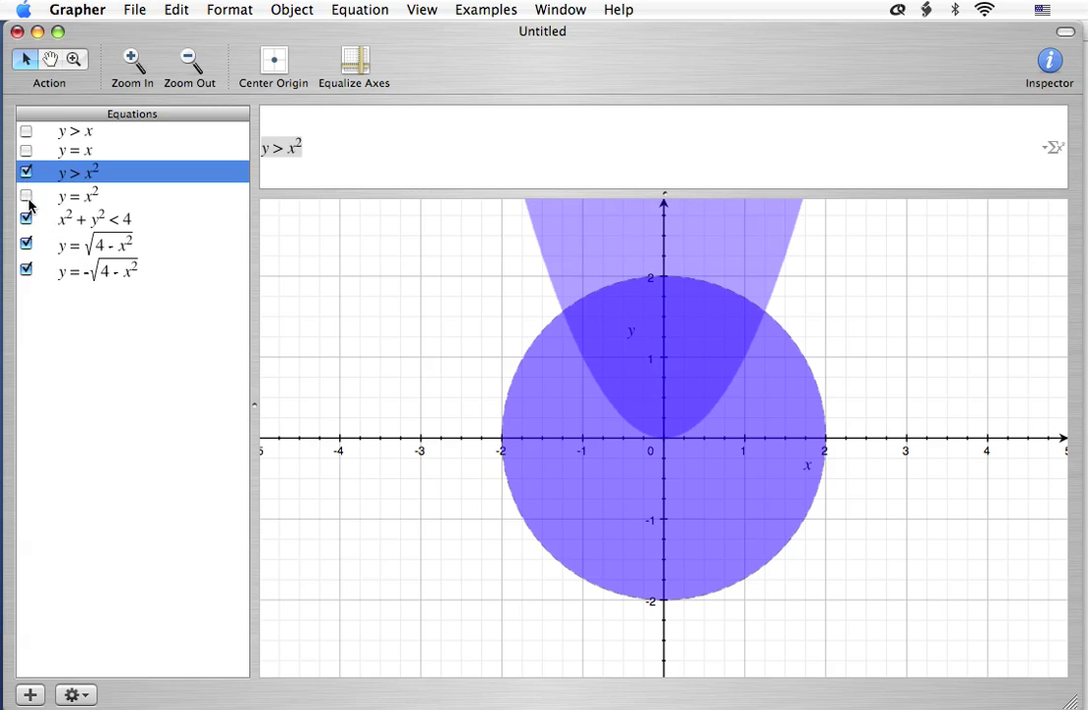
left_click(25, 193)
left_click(62, 381)
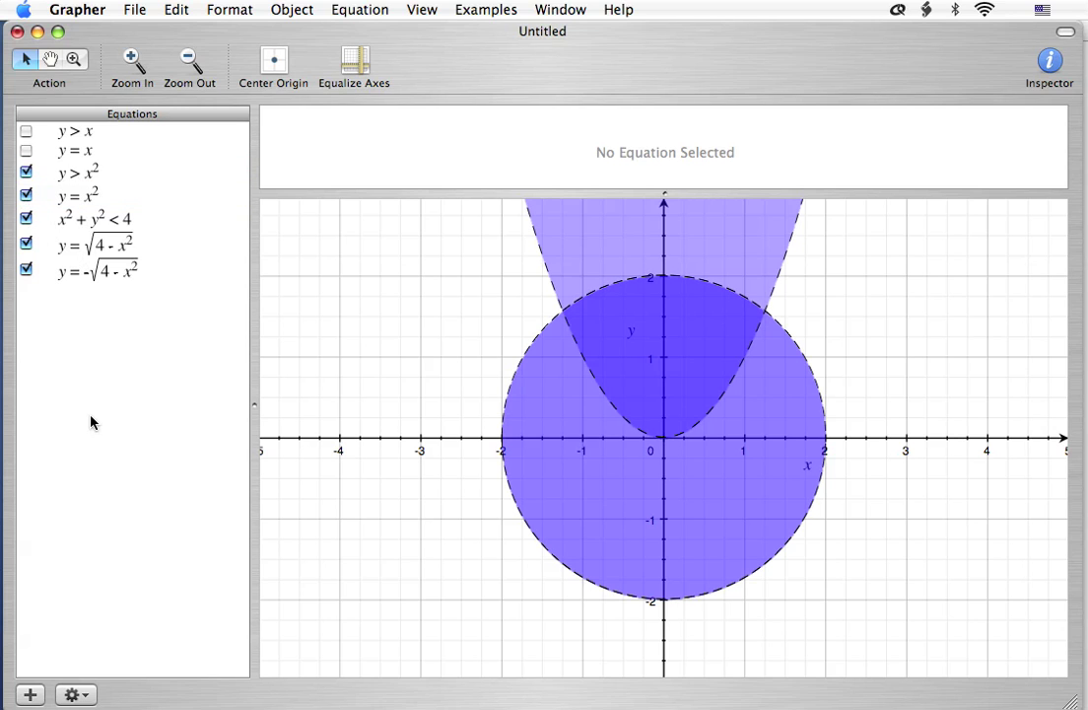